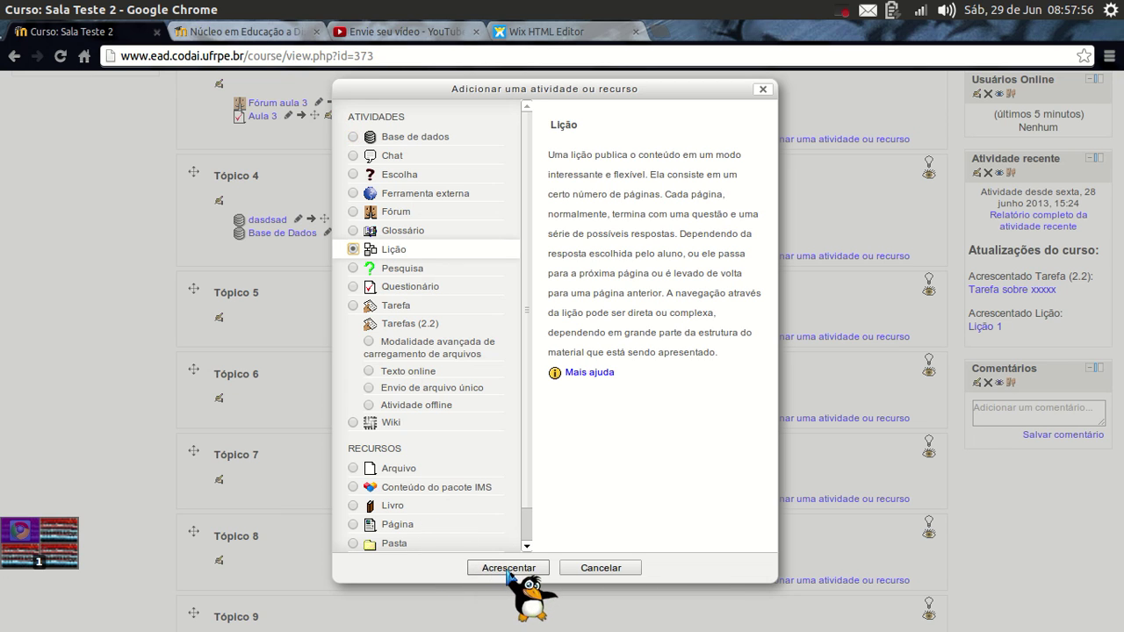
# Add a Lição activity to Tópico 5 and name it "Lição 1", leaving its time limit disabled.
pyautogui.click(508, 568)
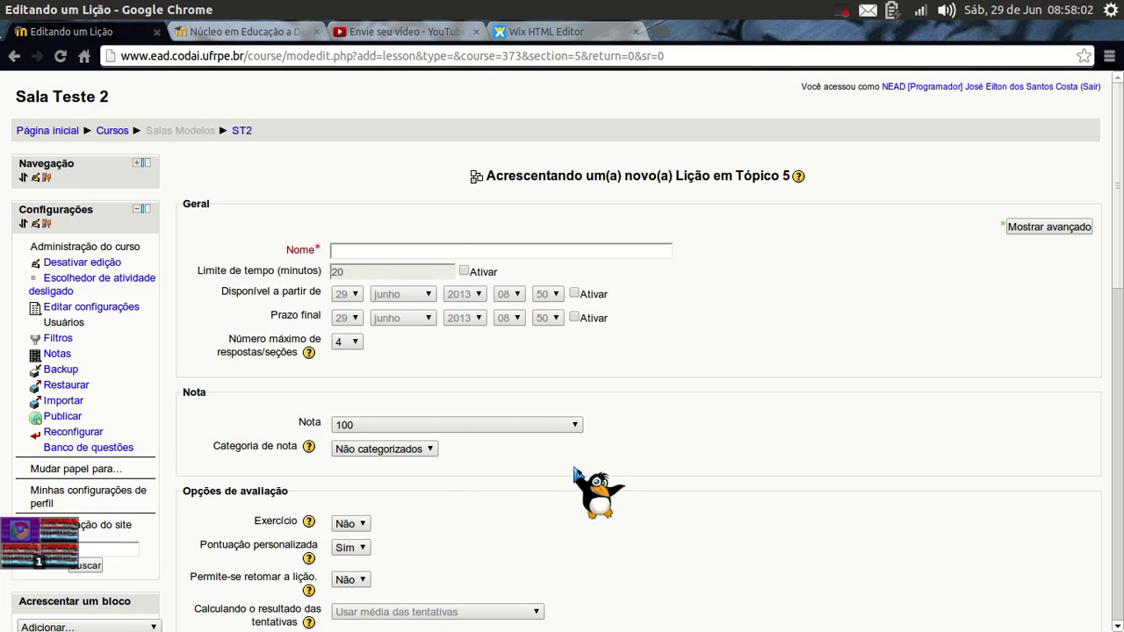
pyautogui.click(380, 252)
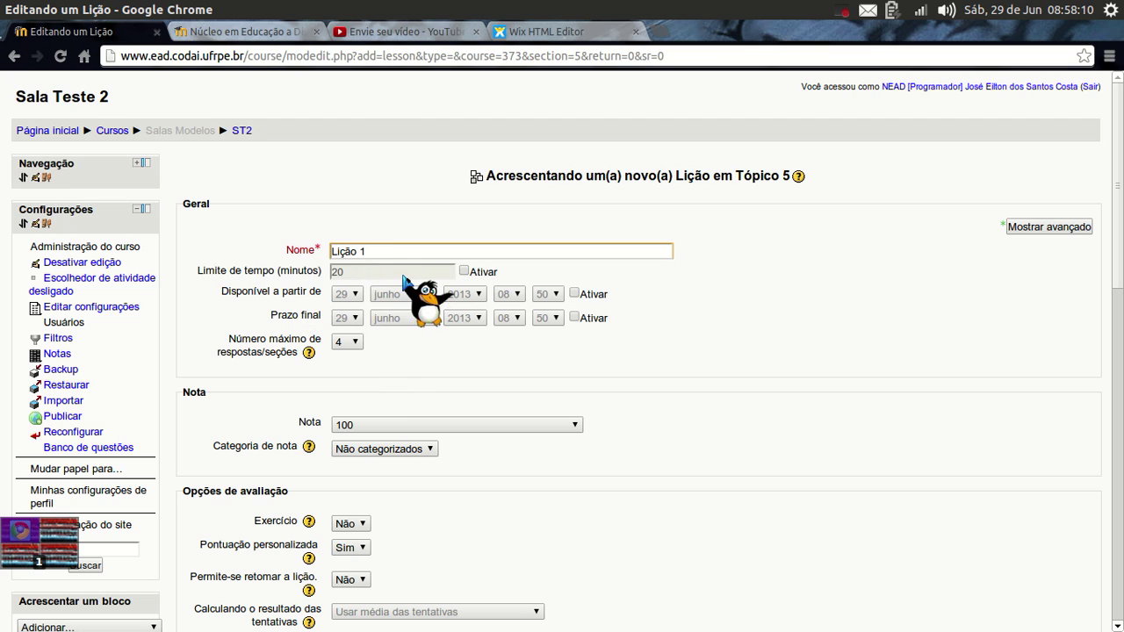
pyautogui.click(464, 271)
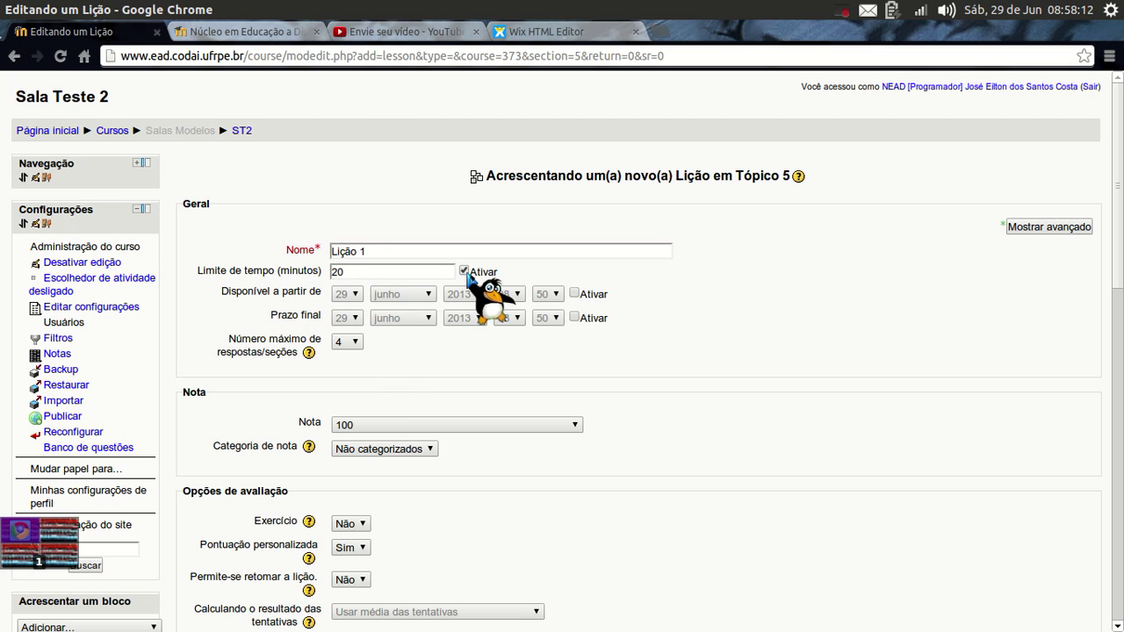
pyautogui.click(464, 272)
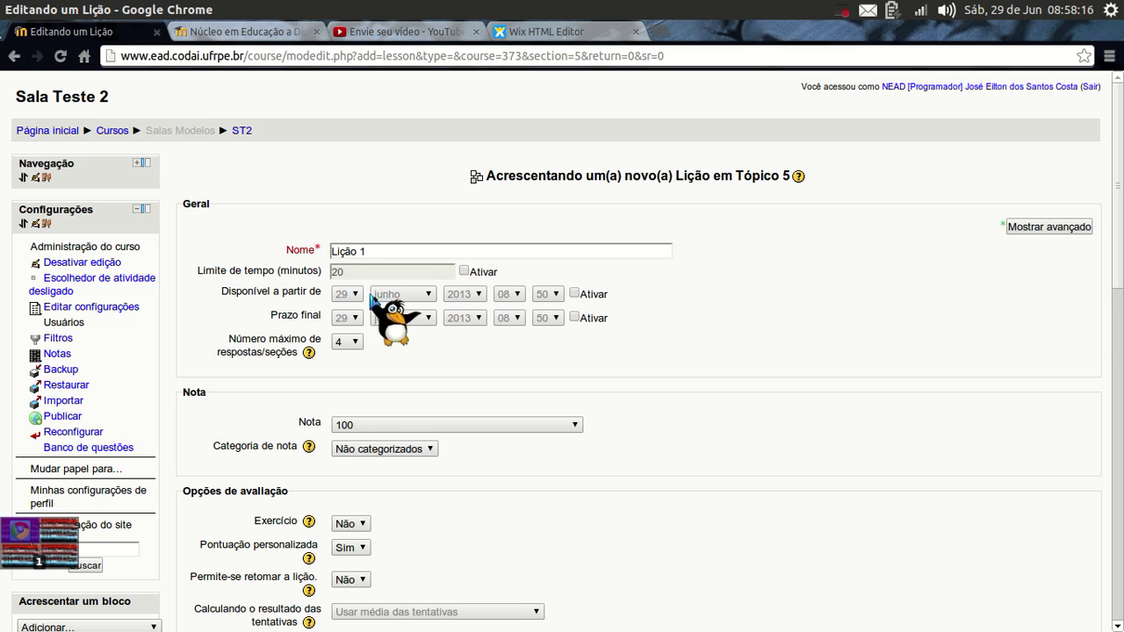
# Enable the lesson's availability and deadline dates and set the maximum number of answers to 2.
pyautogui.click(573, 293)
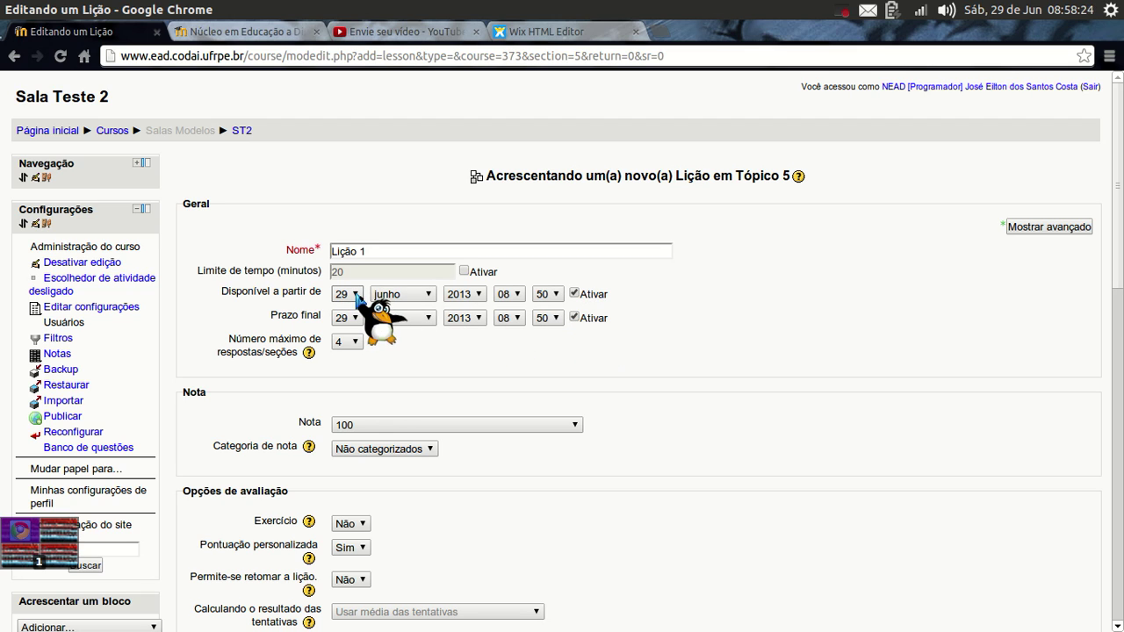
pyautogui.click(347, 343)
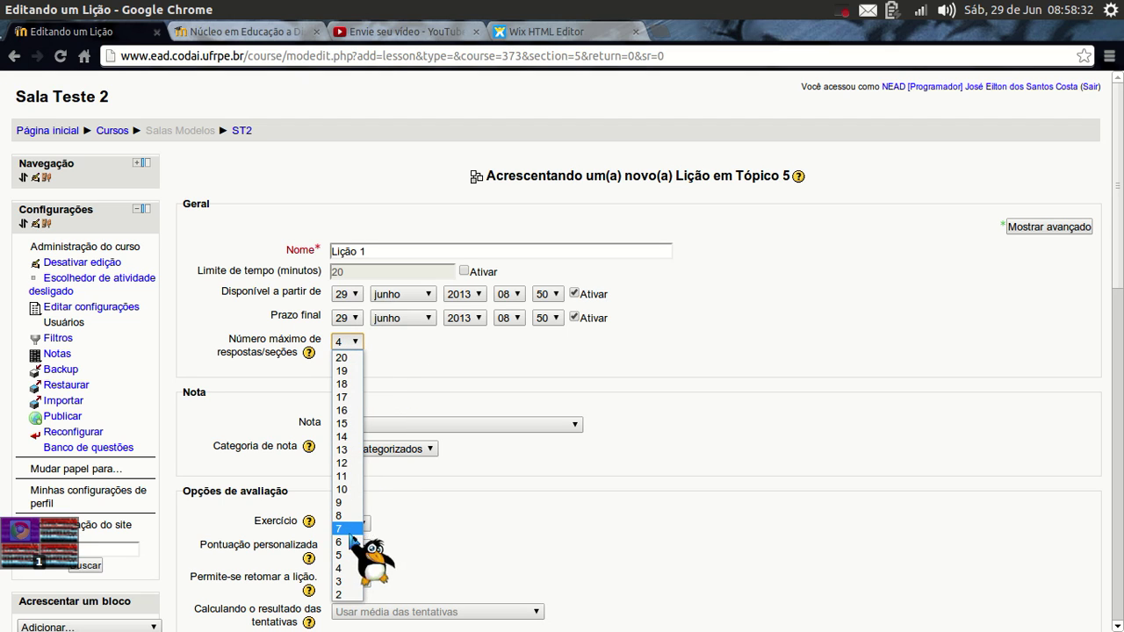
pyautogui.click(350, 594)
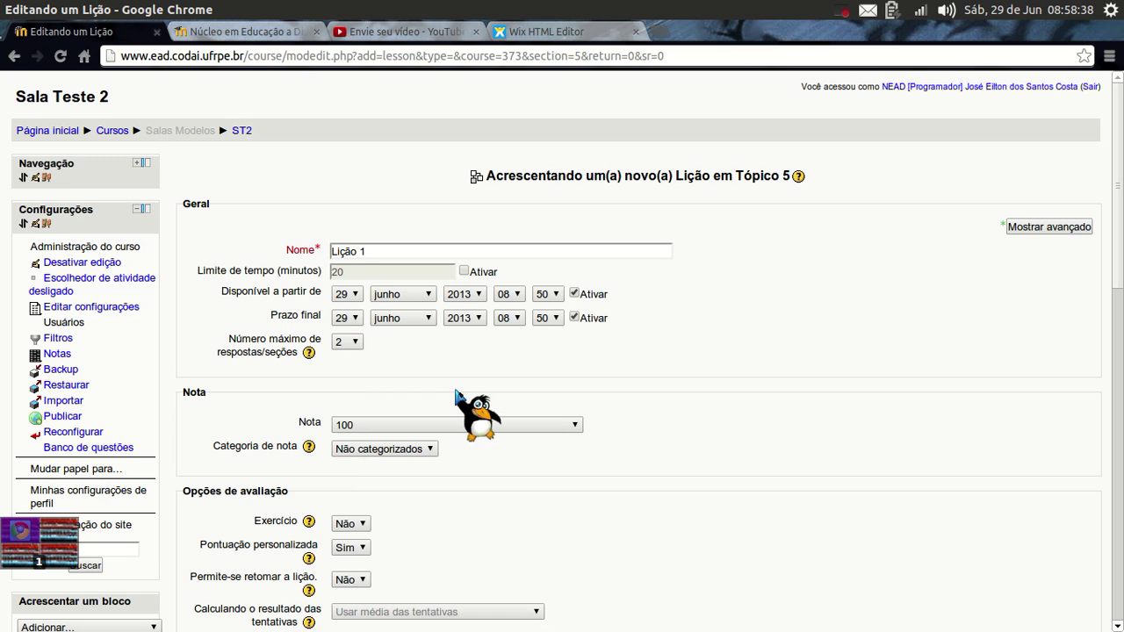
# Set the lesson's grade to 10 and keep its grade category as "Não categorizados".
pyautogui.scroll(-3, 456, 395)
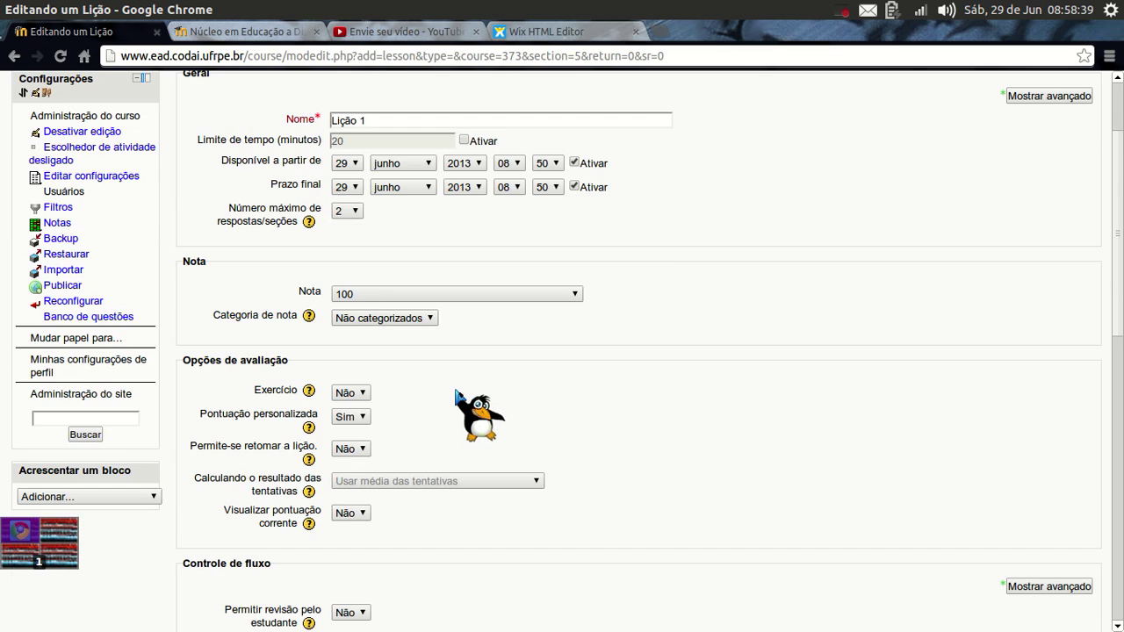
pyautogui.click(390, 294)
pyautogui.scroll(-4, 397, 506)
pyautogui.scroll(-9, 397, 506)
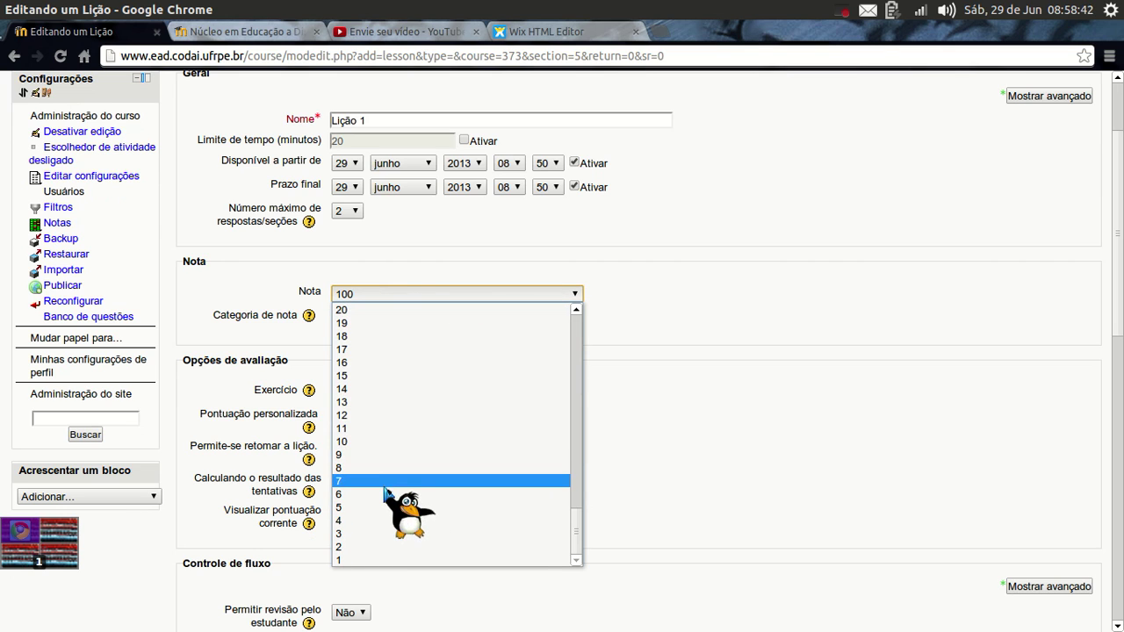
pyautogui.click(358, 440)
pyautogui.click(414, 319)
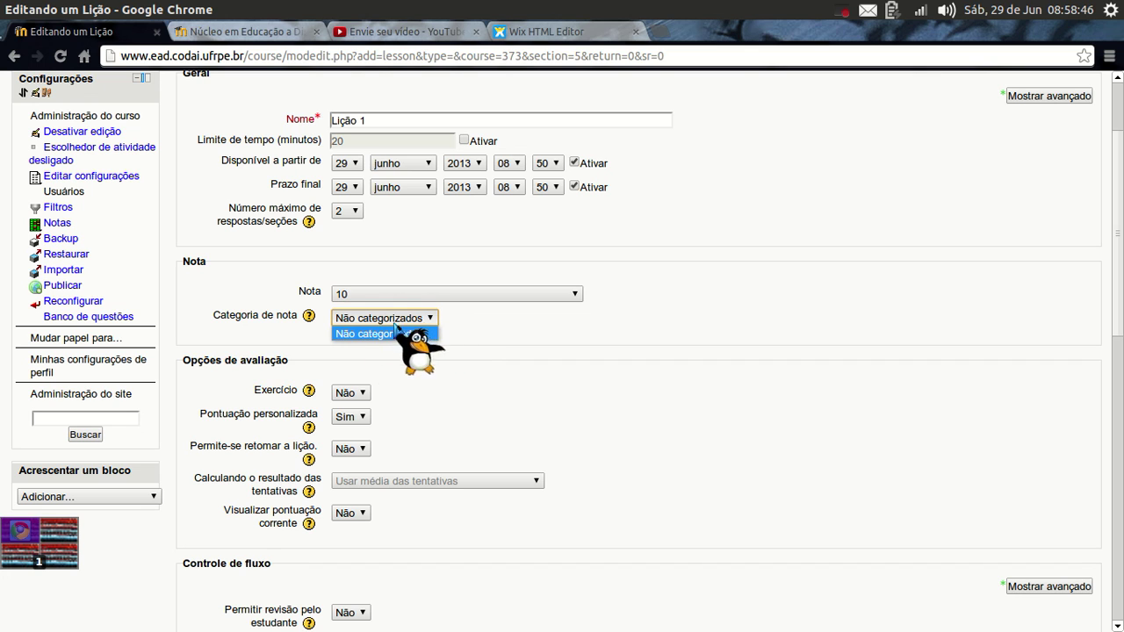
pyautogui.click(392, 332)
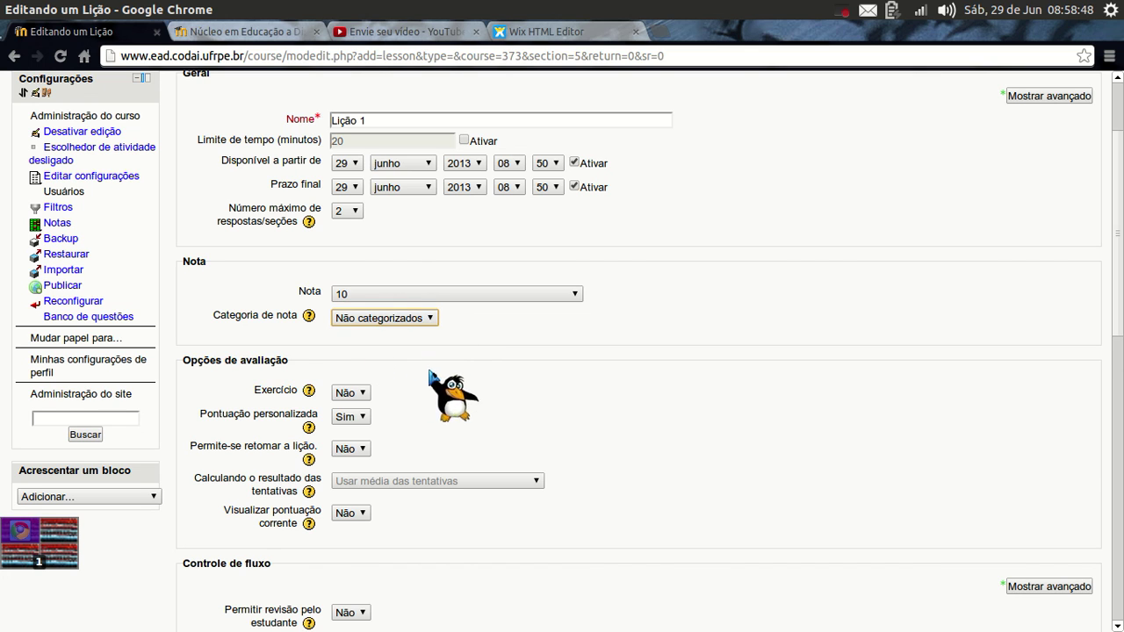
# Review the evaluation, flow control, dependency and module options, then save the lesson and display it.
pyautogui.scroll(-2, 474, 378)
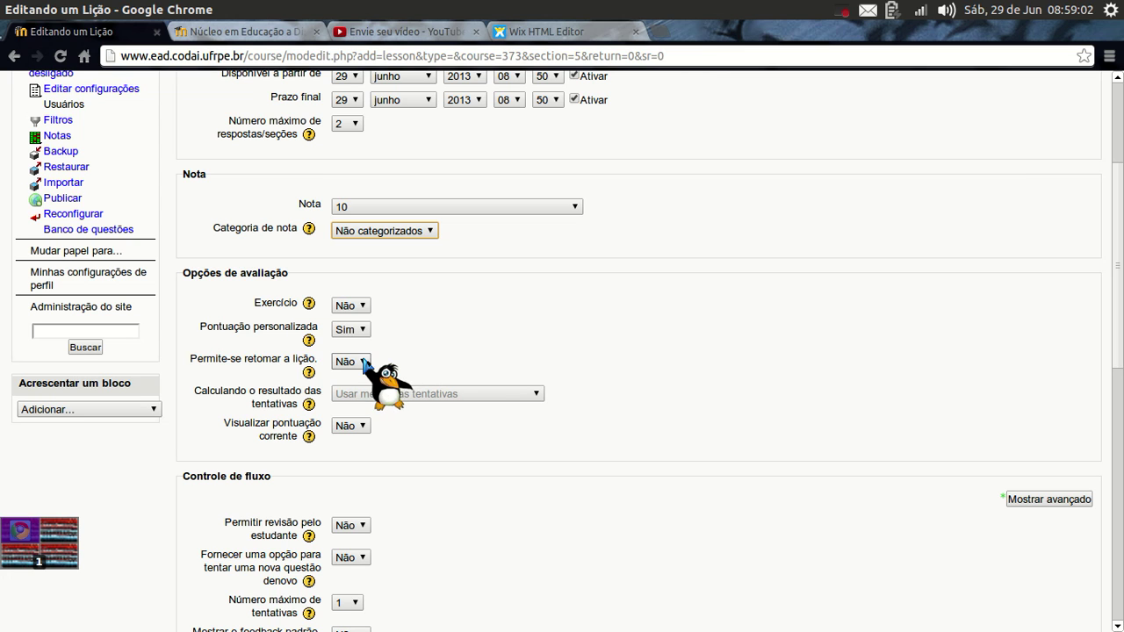
pyautogui.scroll(-2, 478, 356)
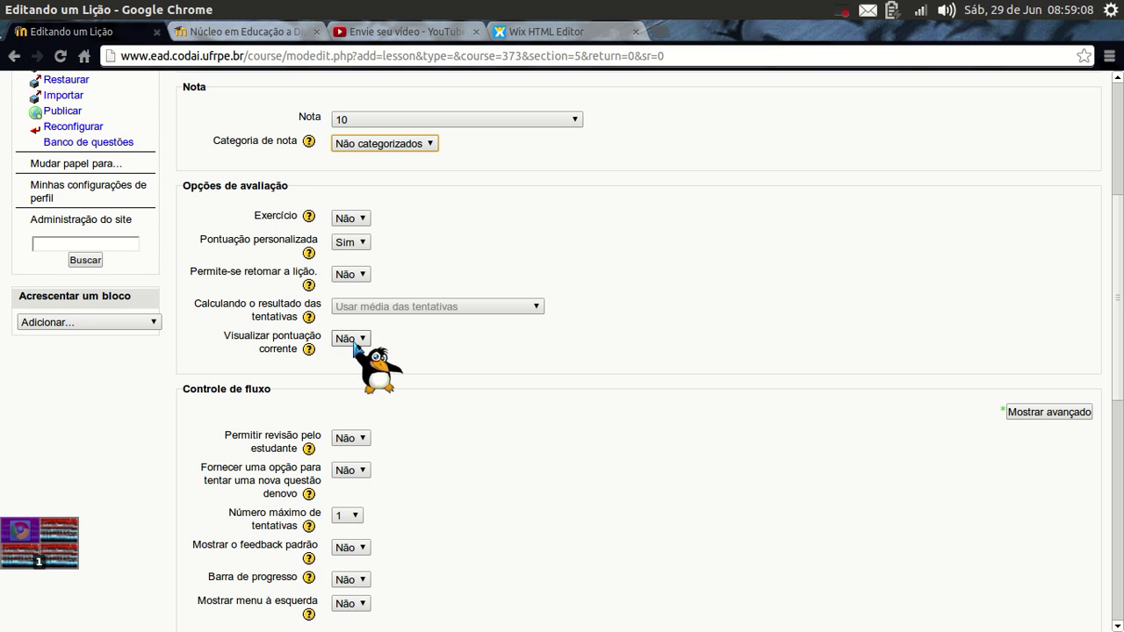
pyautogui.scroll(-4, 369, 356)
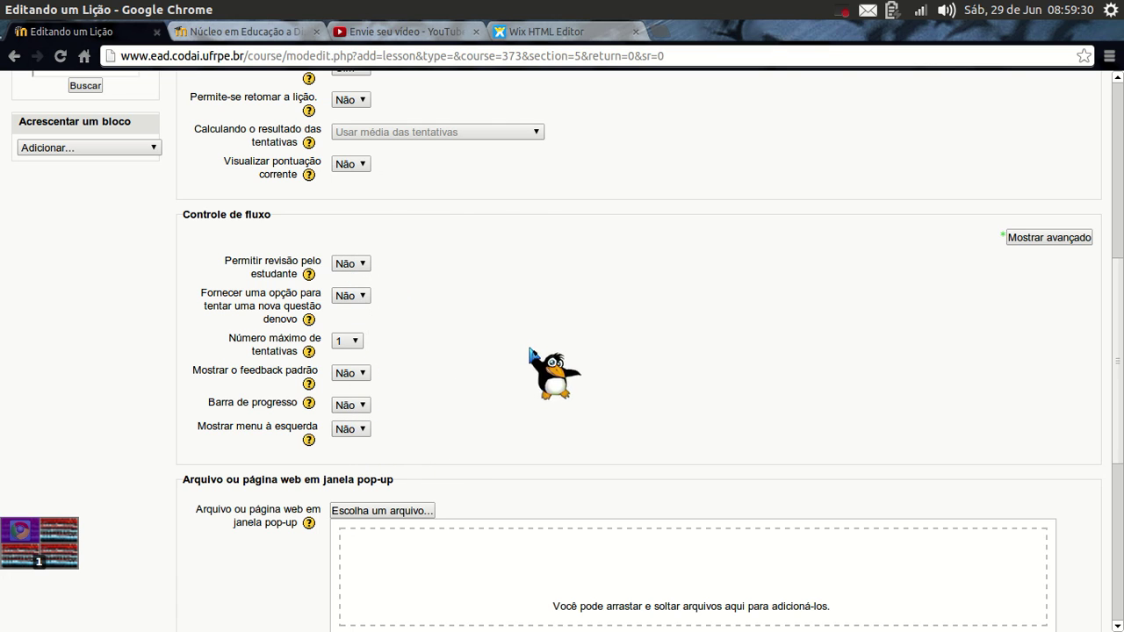
pyautogui.scroll(-5, 551, 353)
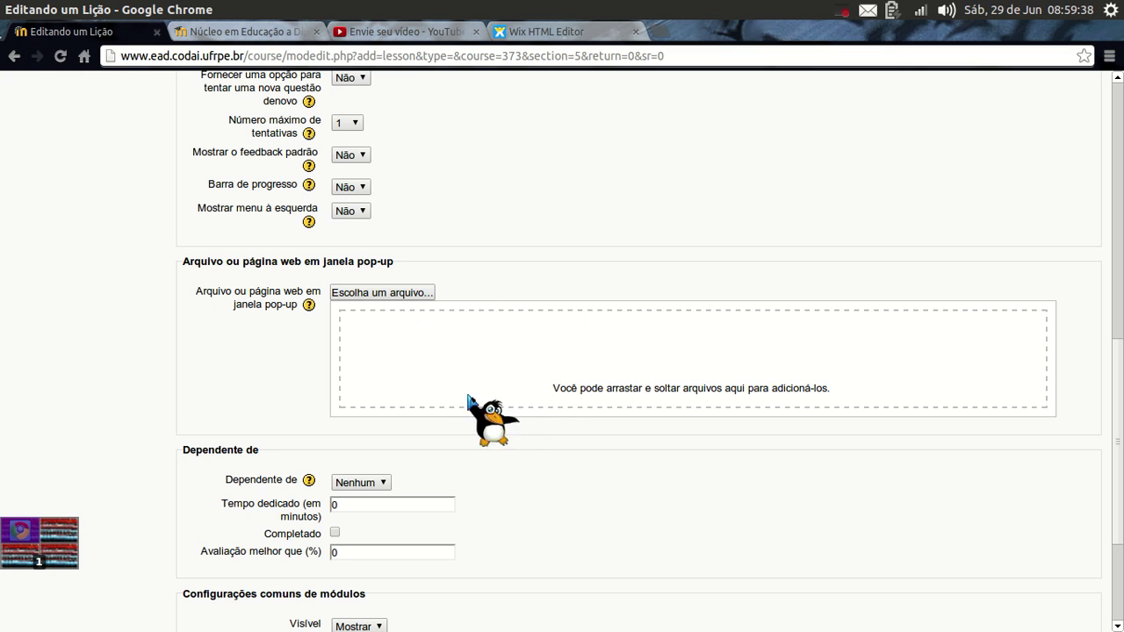
pyautogui.scroll(-3, 525, 448)
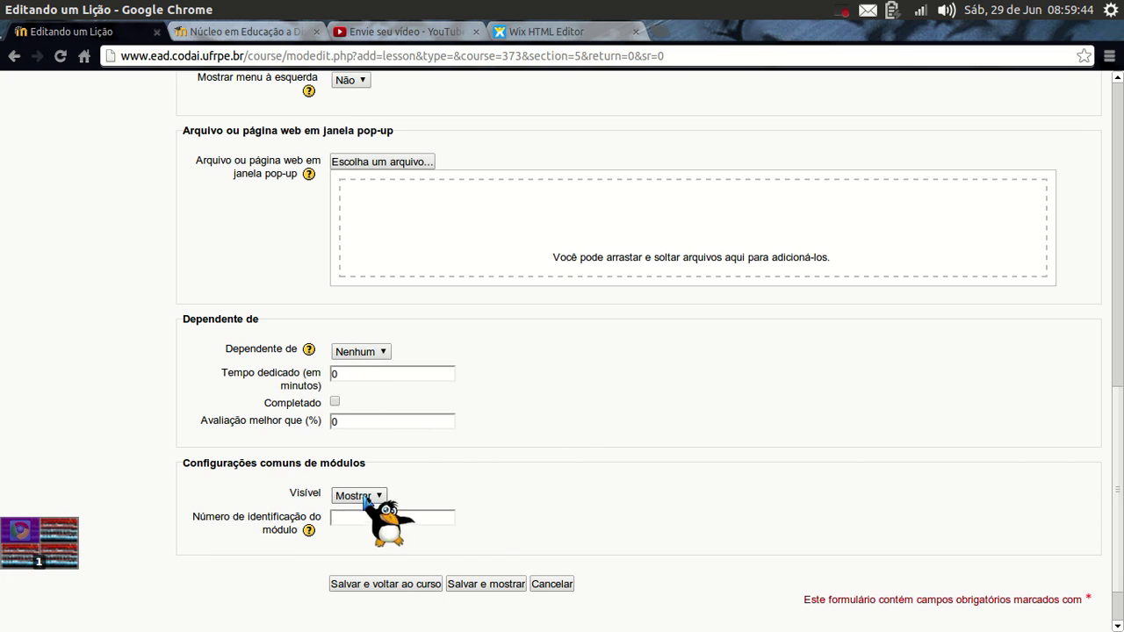
pyautogui.scroll(-2, 547, 391)
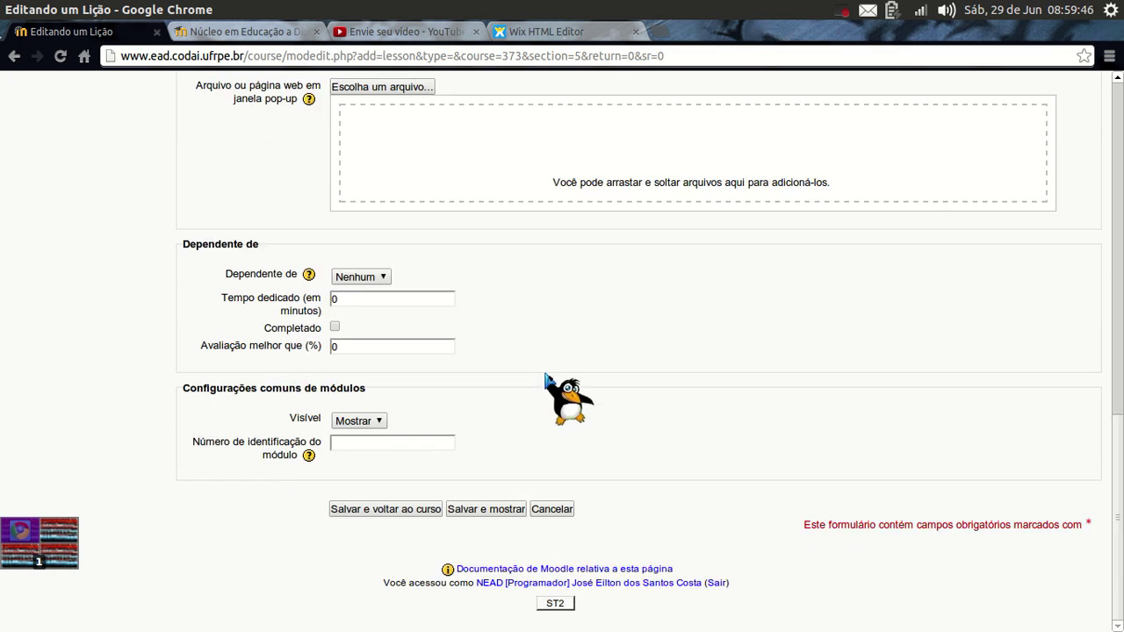
pyautogui.click(476, 510)
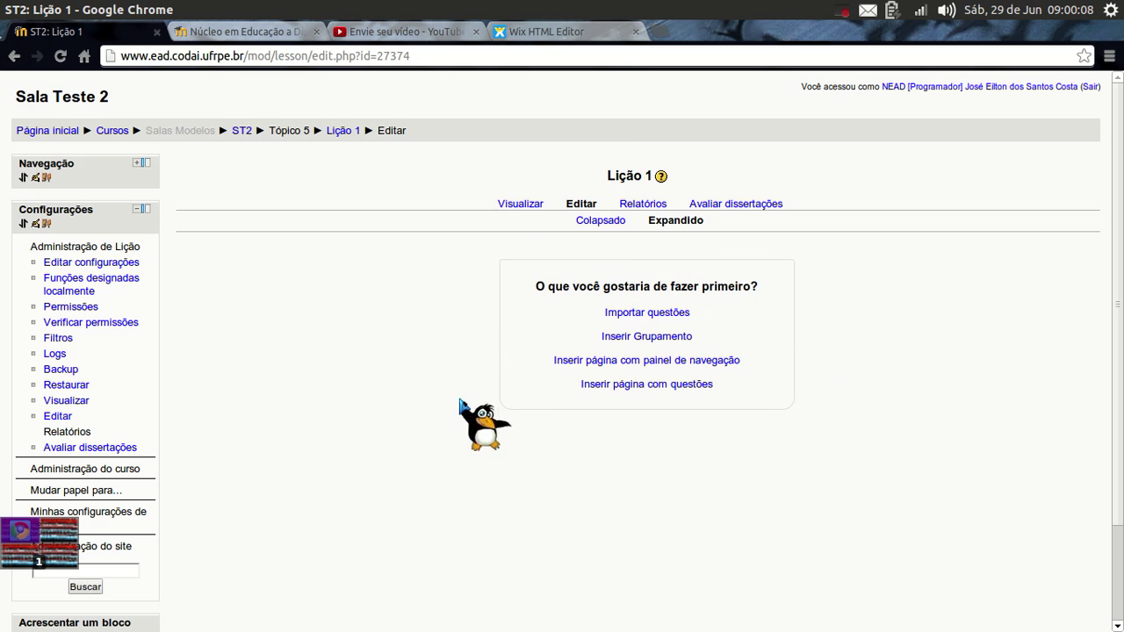
# Start a Múltipla escolha question page titled "P1" with the content "O que é Hardware?".
pyautogui.click(678, 387)
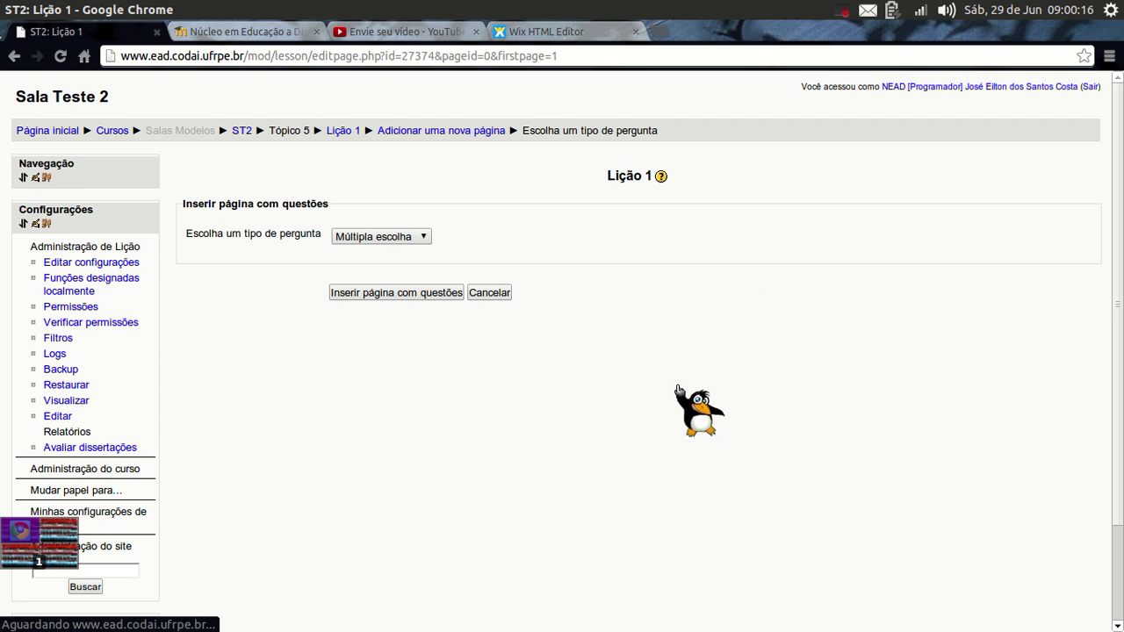
pyautogui.click(422, 245)
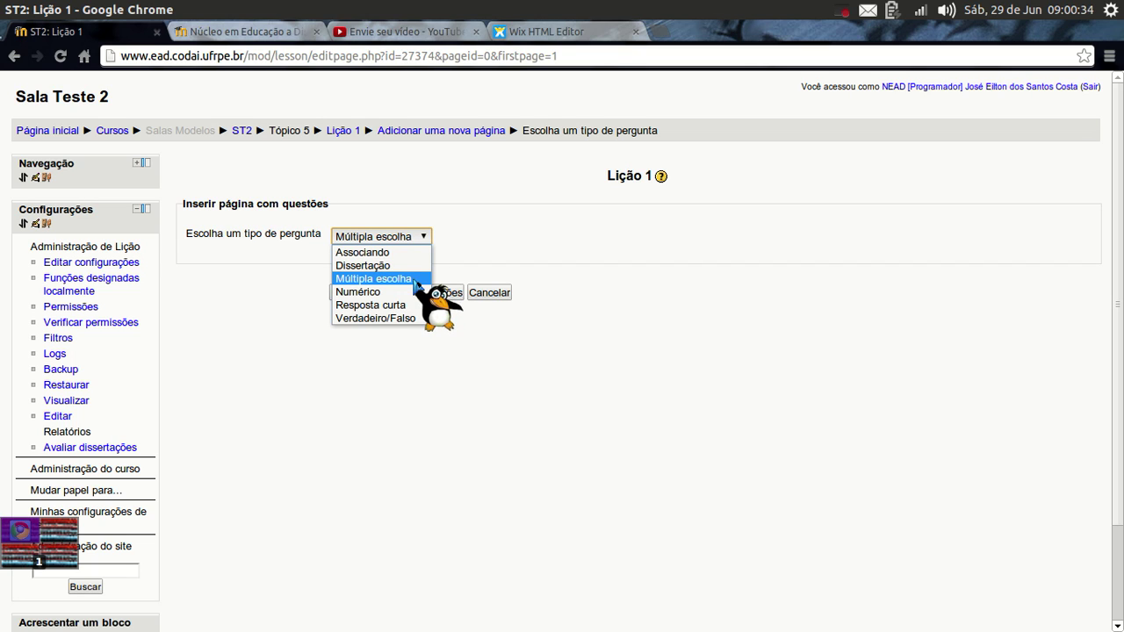
pyautogui.click(416, 279)
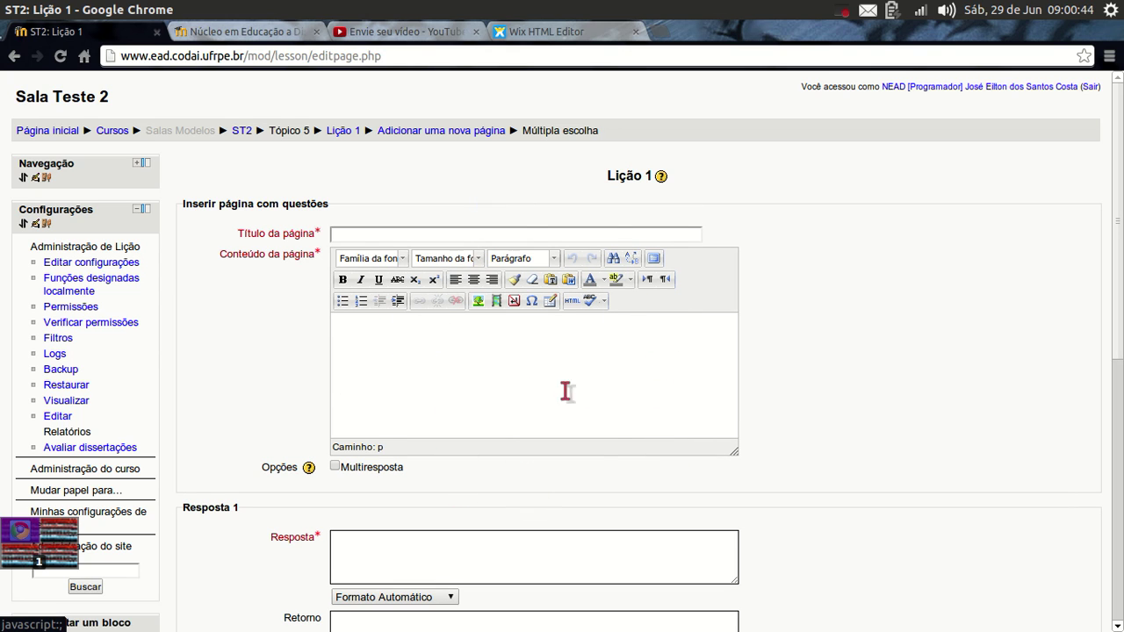
pyautogui.click(431, 230)
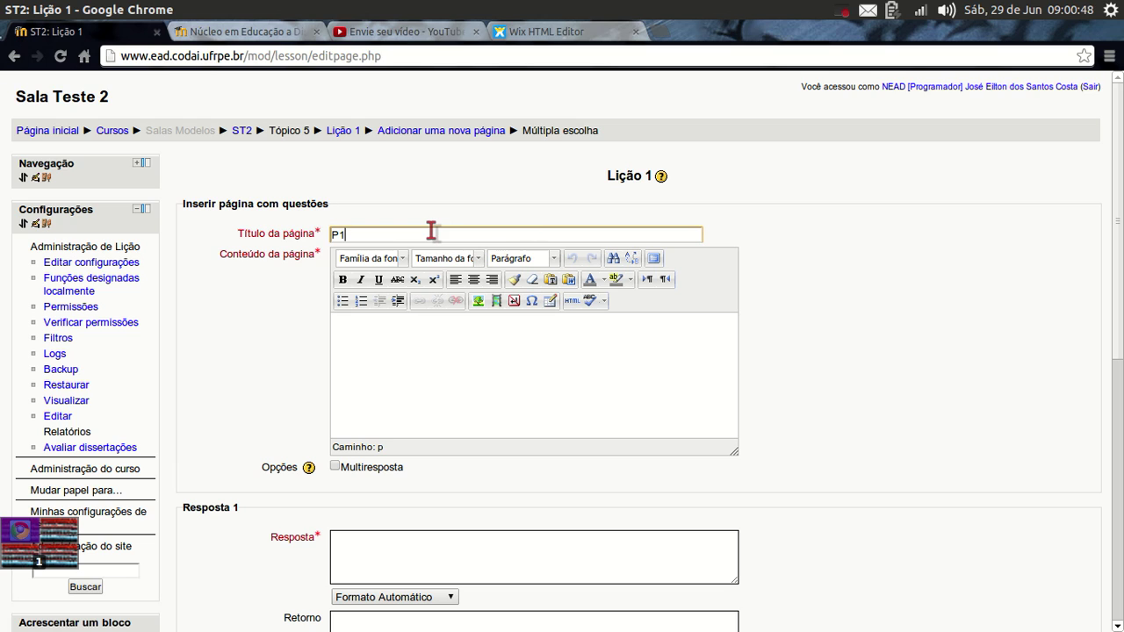
pyautogui.click(391, 351)
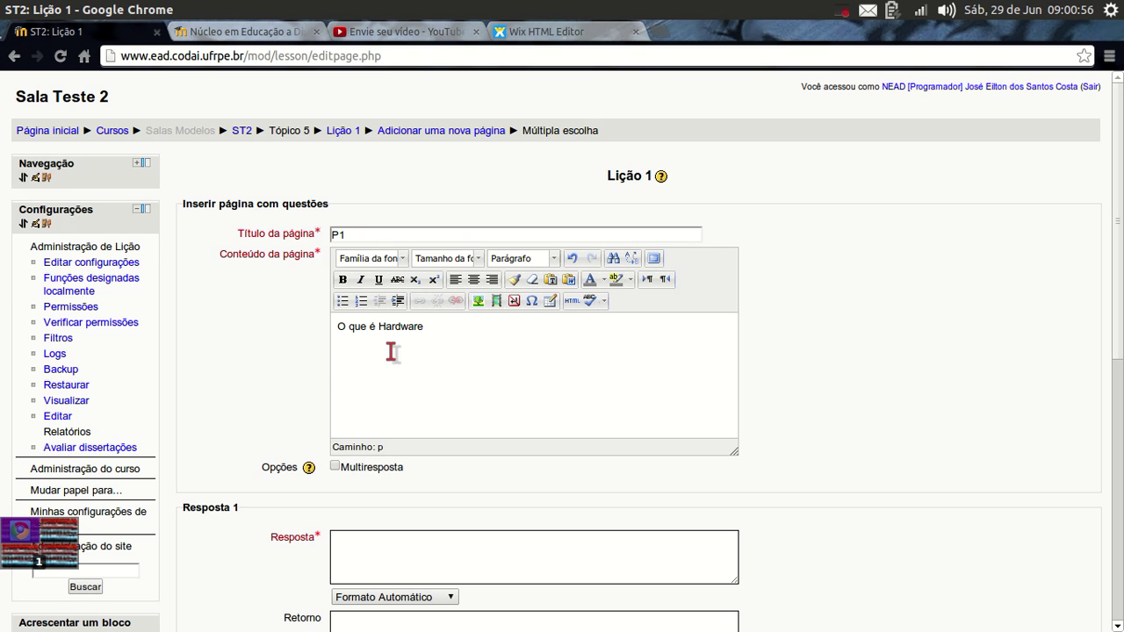
# Fill in answer 1 as "É a parte física do computador." with feedback "Acertou" and destination "Fim da lição".
pyautogui.scroll(-3, 391, 351)
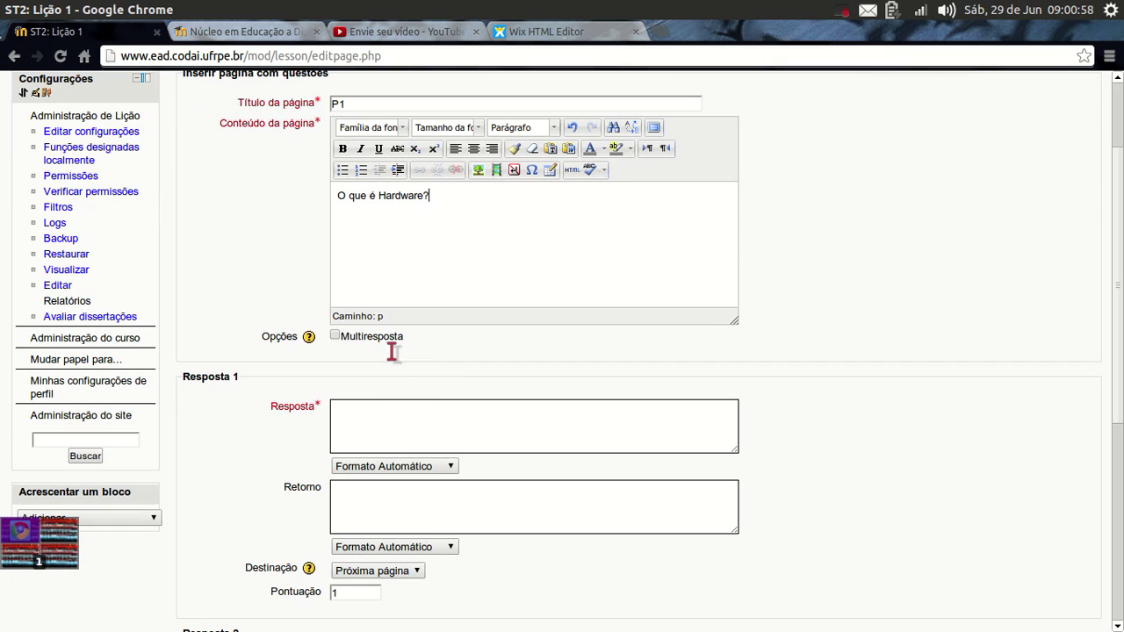
pyautogui.click(372, 422)
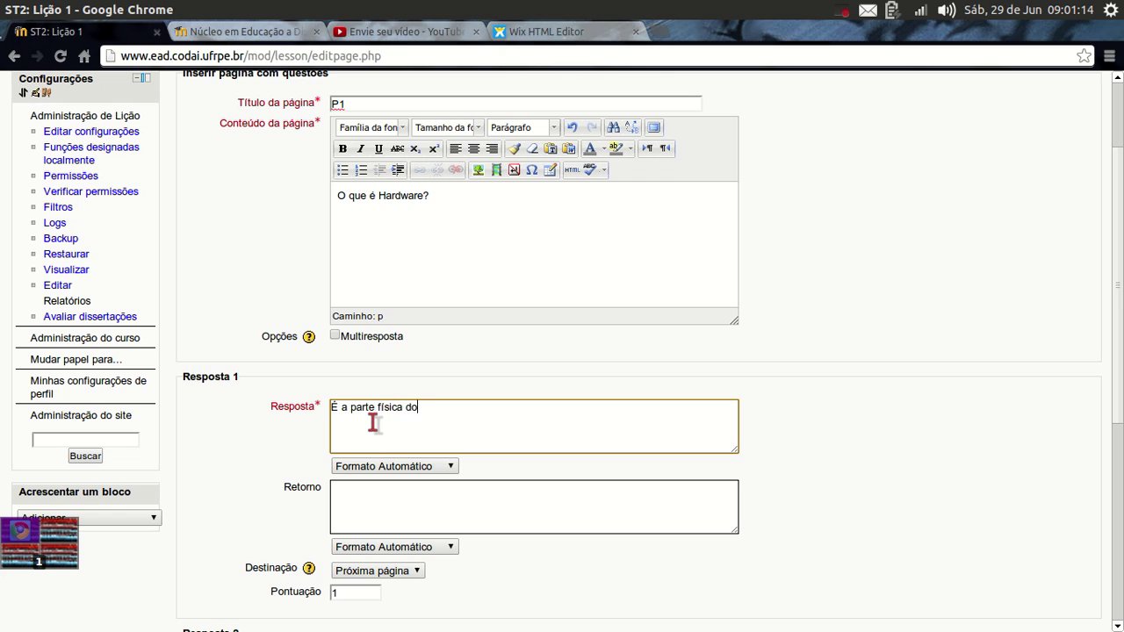
pyautogui.write('mputador.')
pyautogui.click(402, 510)
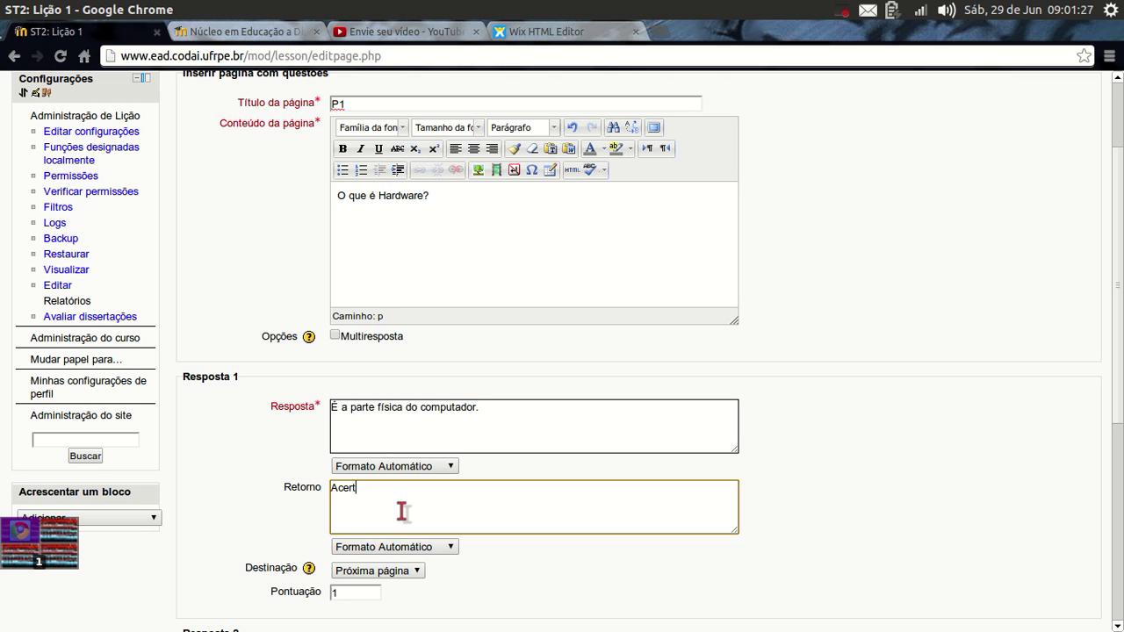
pyautogui.scroll(-2, 402, 510)
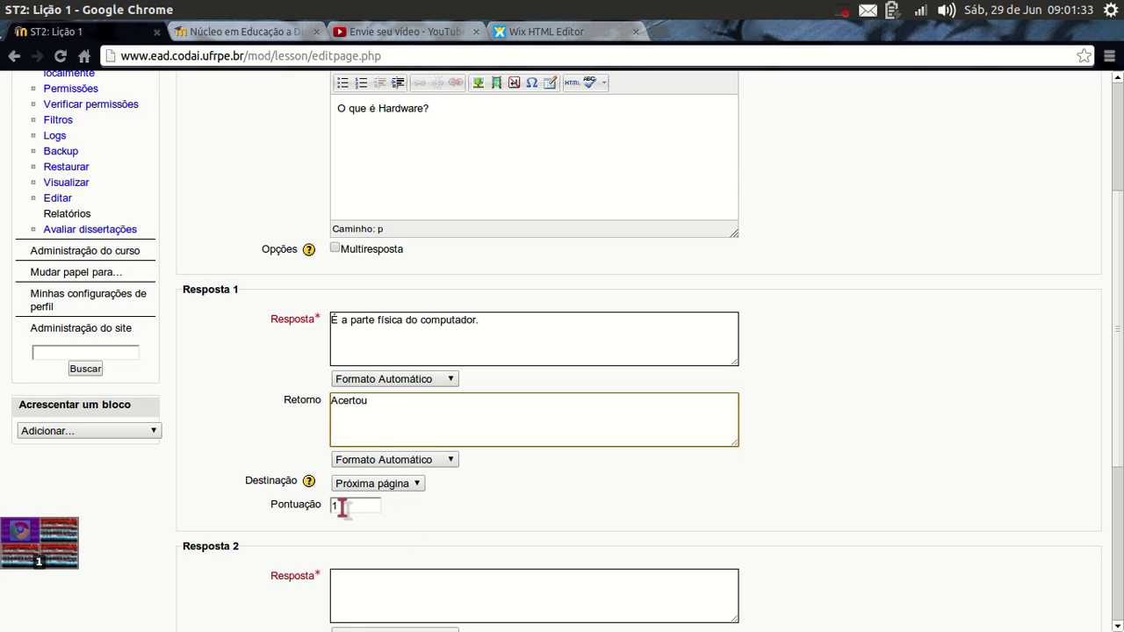
pyautogui.click(390, 483)
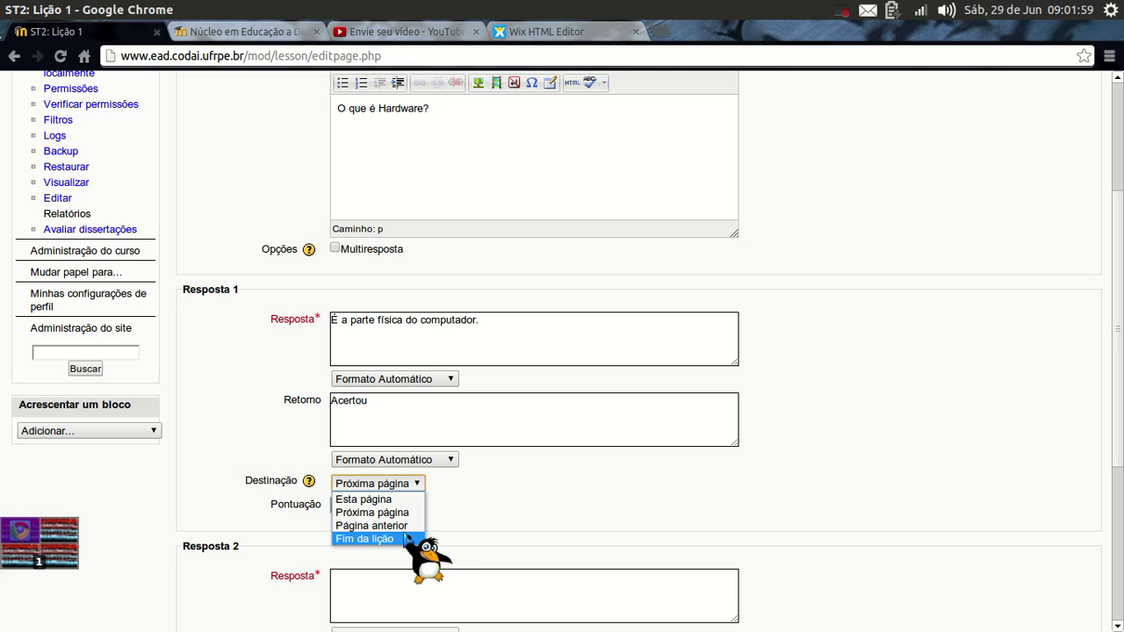
pyautogui.click(384, 539)
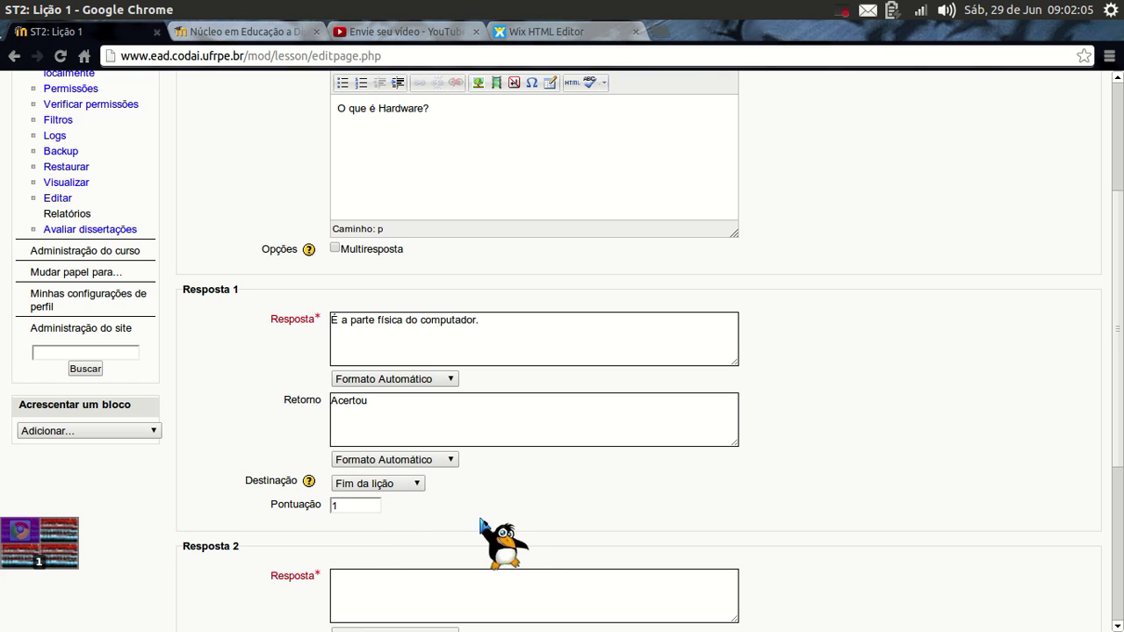
# Fill in answer 2 as "É a parte lógica." with feedback "Errou" and destination "Fim da lição".
pyautogui.scroll(-2, 480, 524)
pyautogui.click(462, 513)
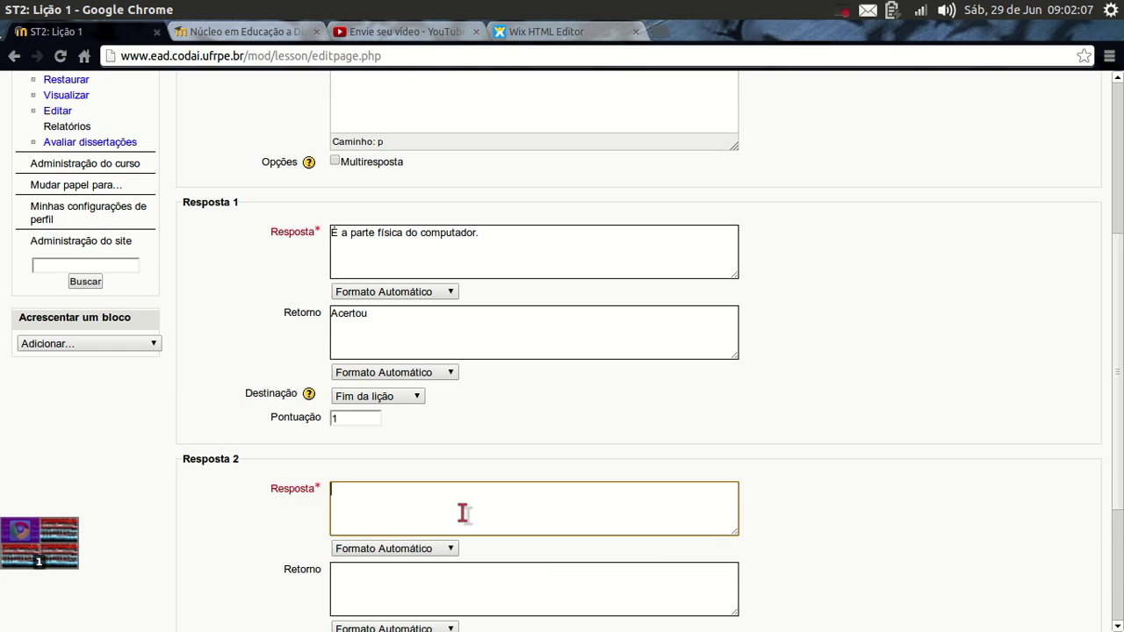
pyautogui.scroll(-2, 463, 513)
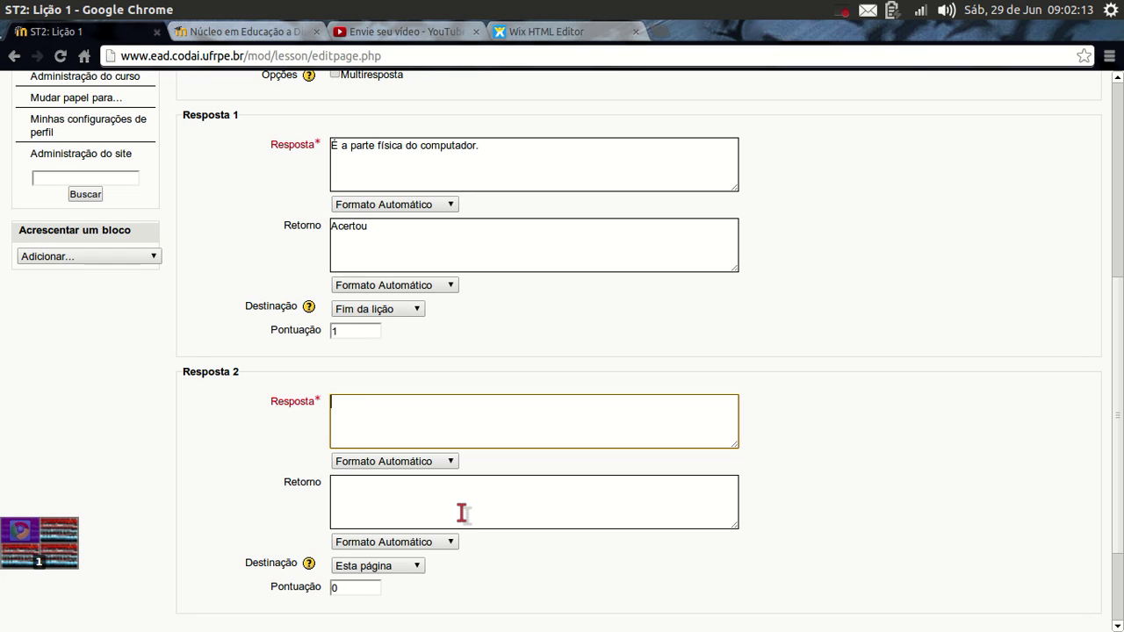
pyautogui.write('É a parte lógica.')
pyautogui.click(447, 511)
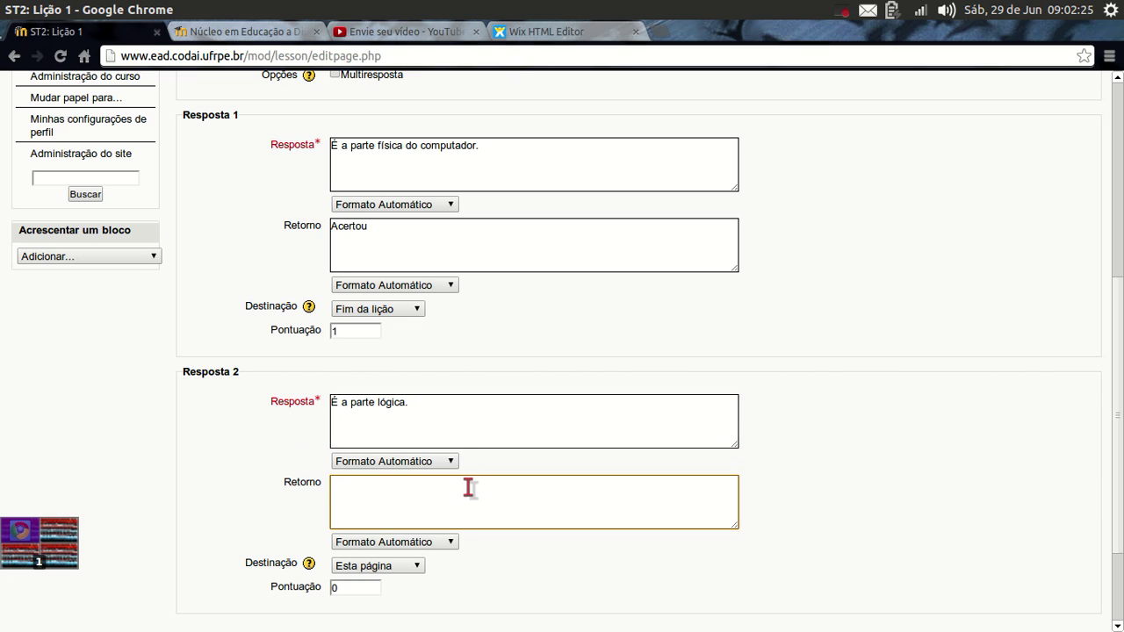
pyautogui.write('Errou')
pyautogui.scroll(-2, 470, 489)
pyautogui.click(417, 480)
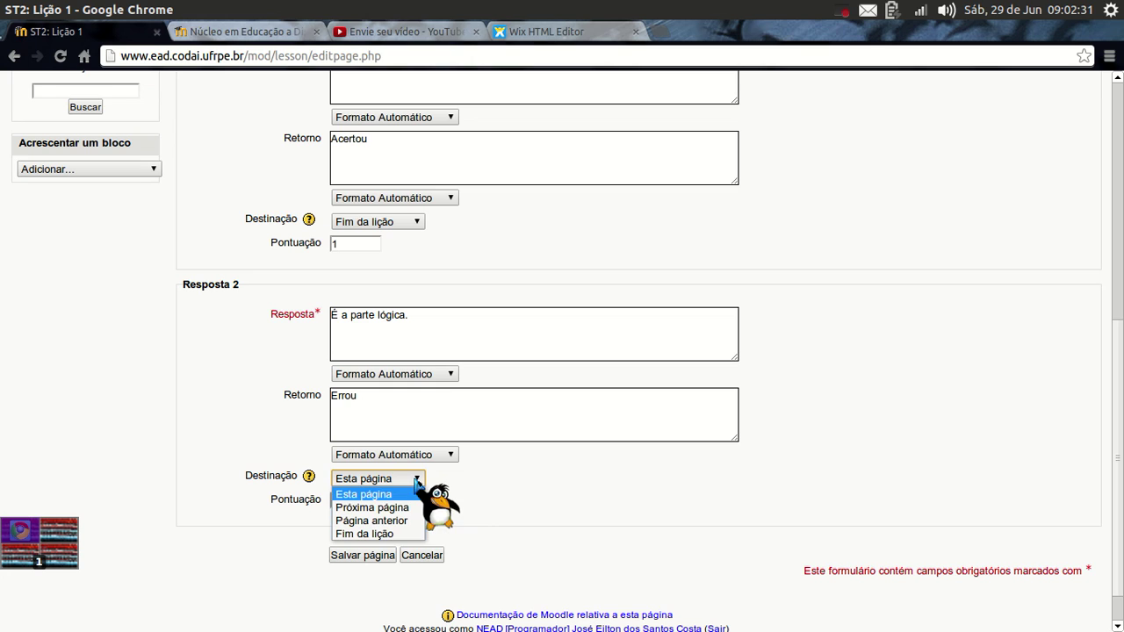
pyautogui.click(392, 535)
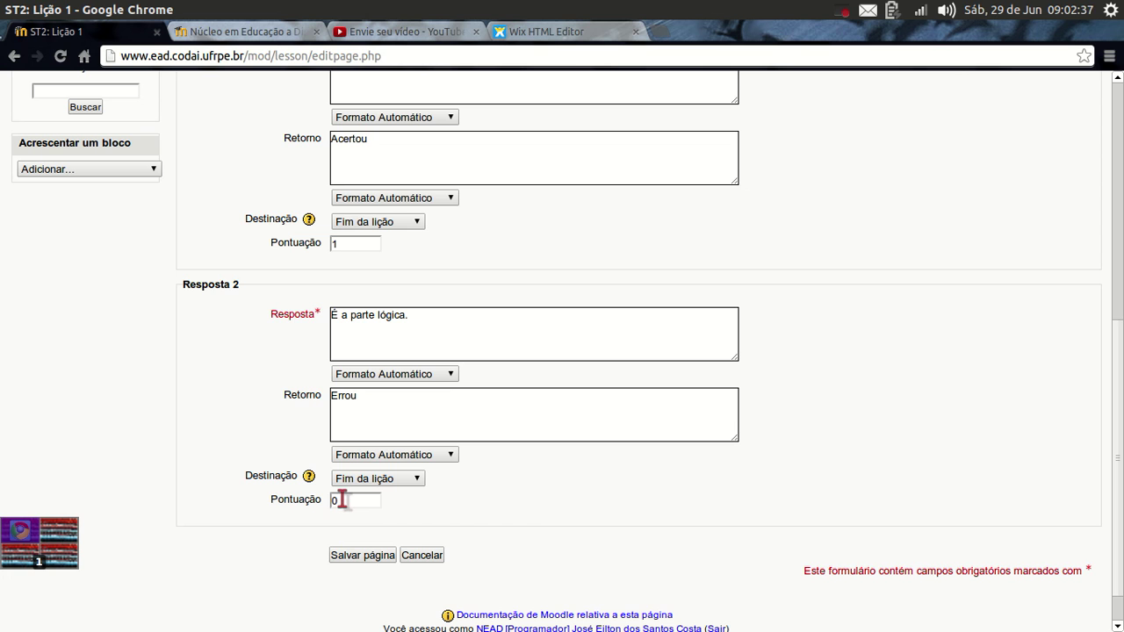
pyautogui.scroll(6, 492, 449)
pyautogui.scroll(-5, 449, 452)
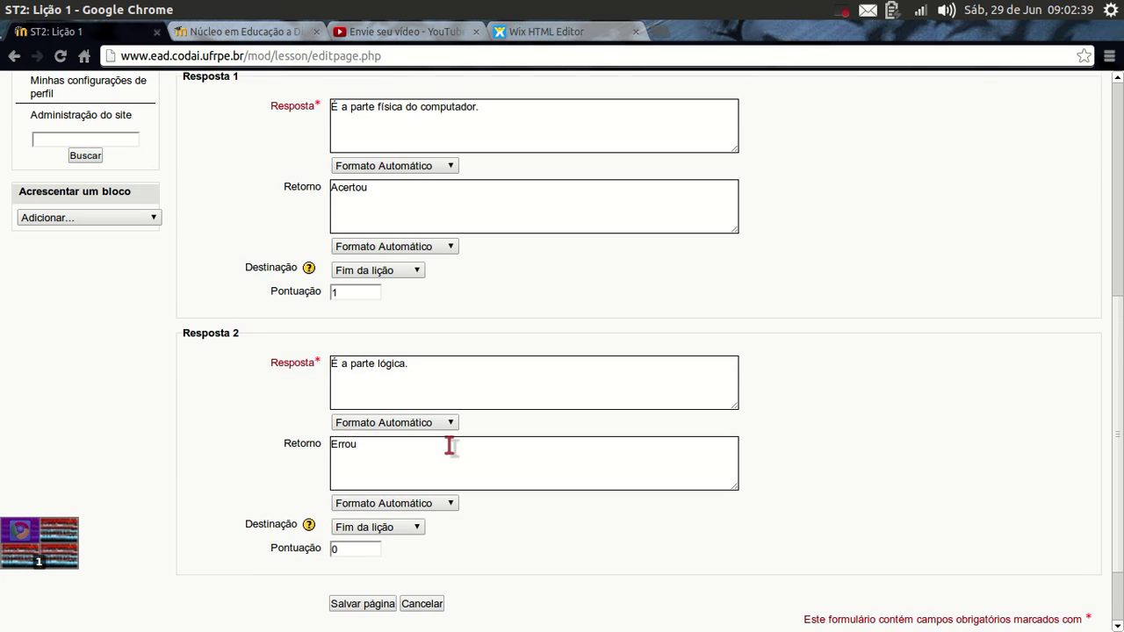
# Save the P1 question page and start a Verdadeiro/Falso question page before it.
pyautogui.scroll(-2, 450, 446)
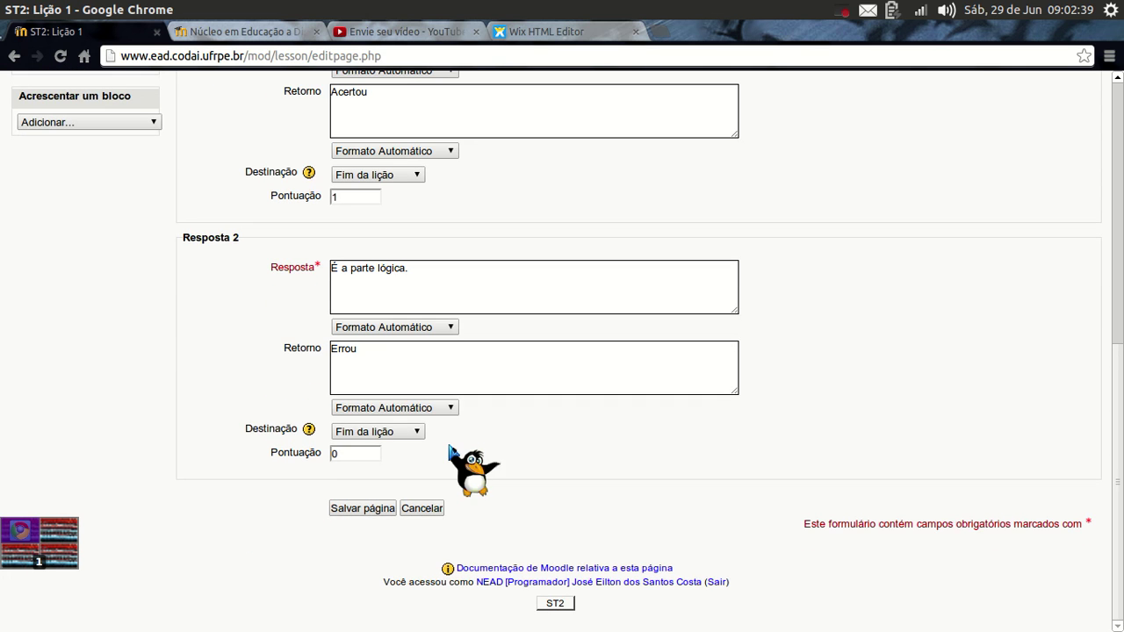
pyautogui.click(360, 509)
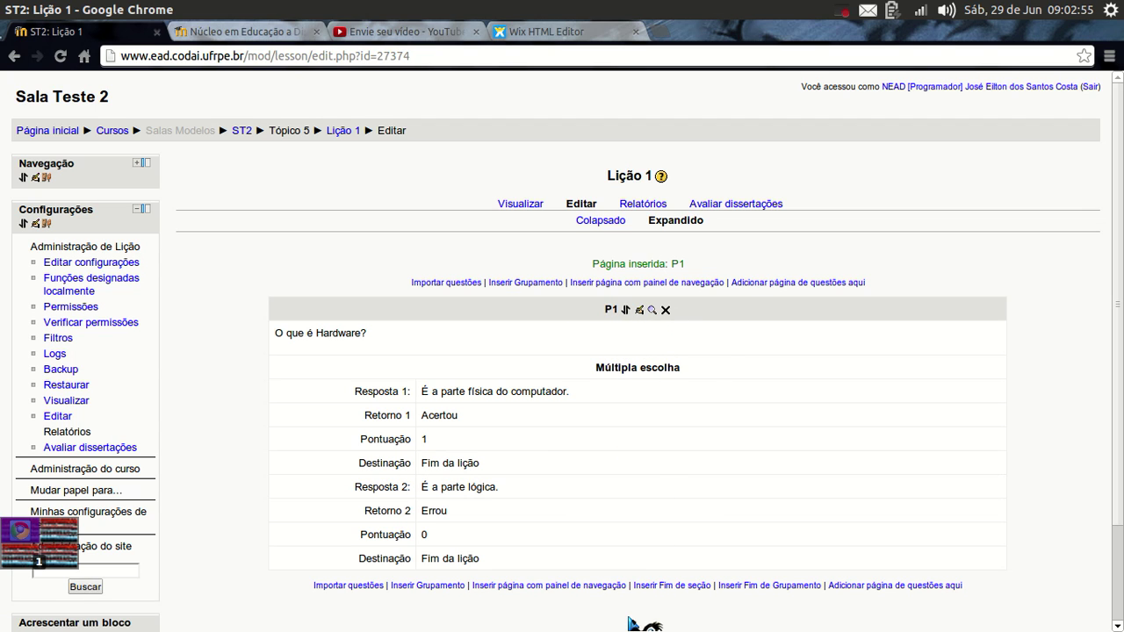
pyautogui.click(796, 291)
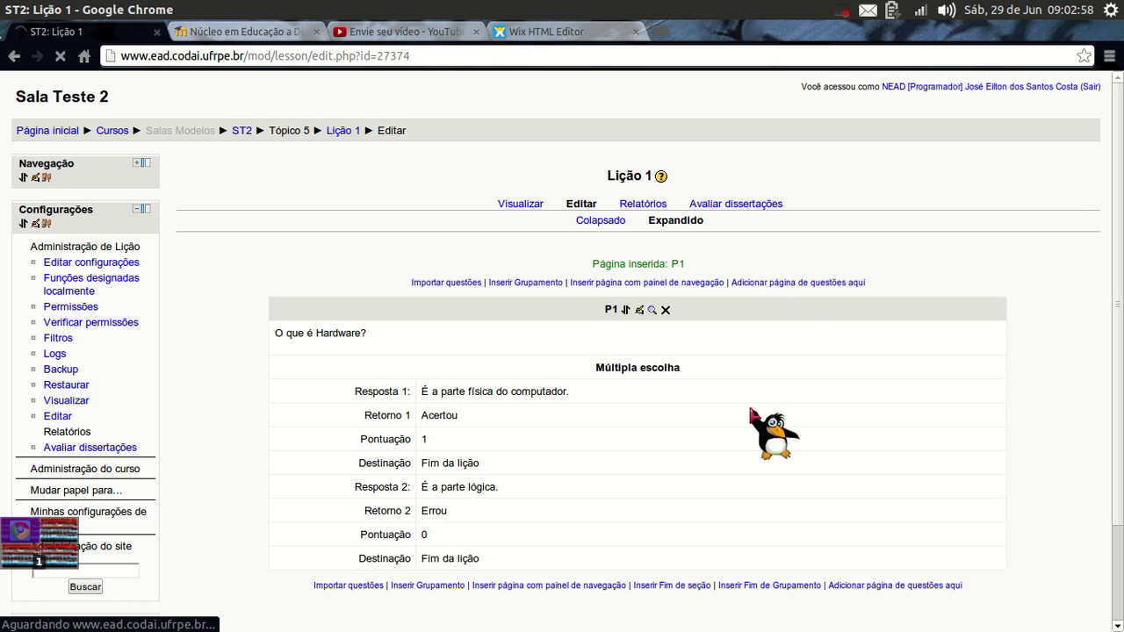
pyautogui.click(421, 236)
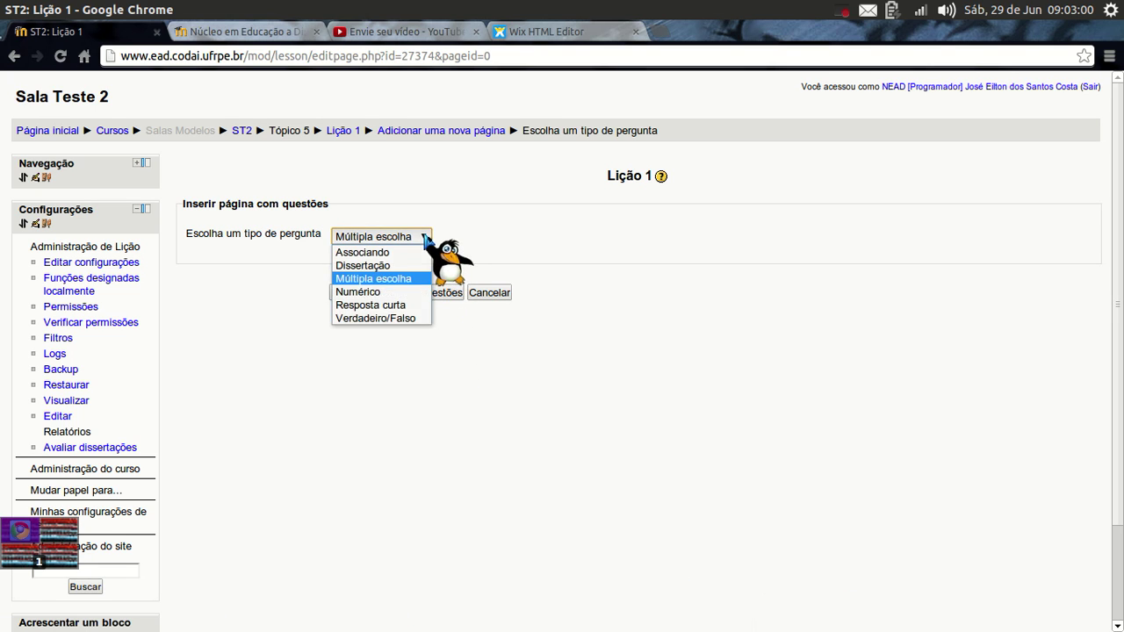
pyautogui.click(395, 318)
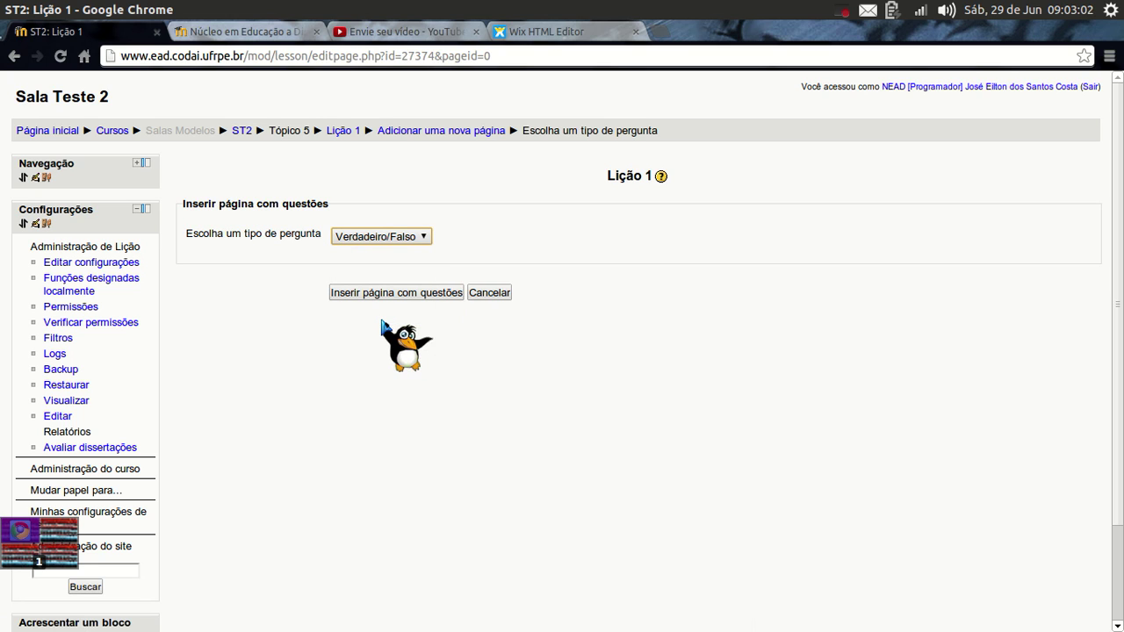
pyautogui.click(393, 294)
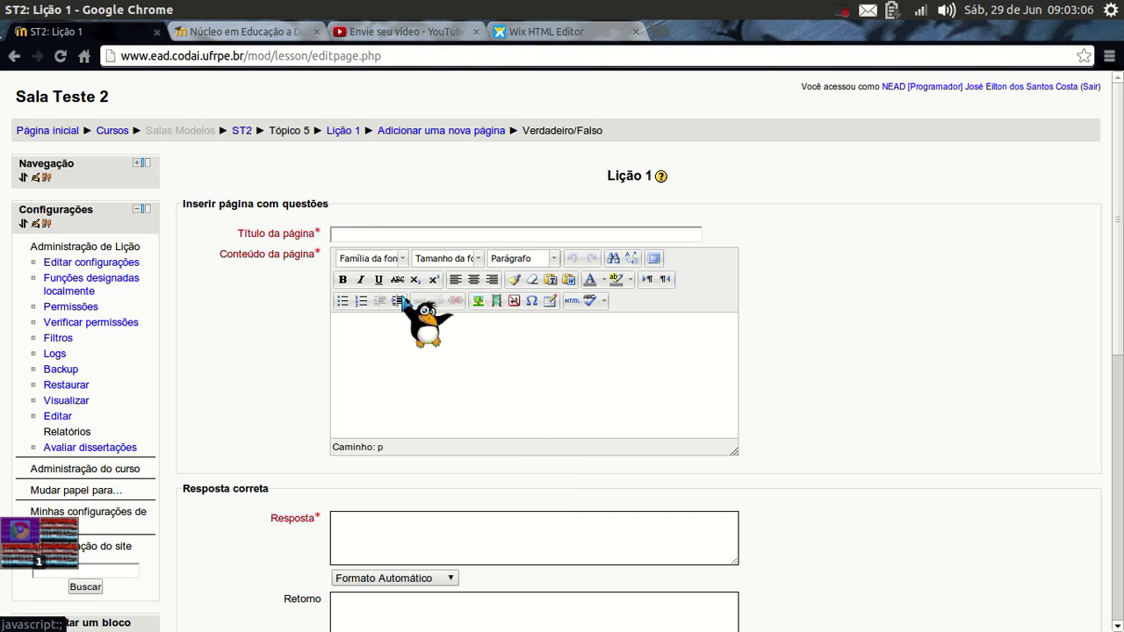
# Title the question page "P2" and enter the content "A cor da Bandeira do Japão é Branco e Vermelho?".
pyautogui.click(353, 237)
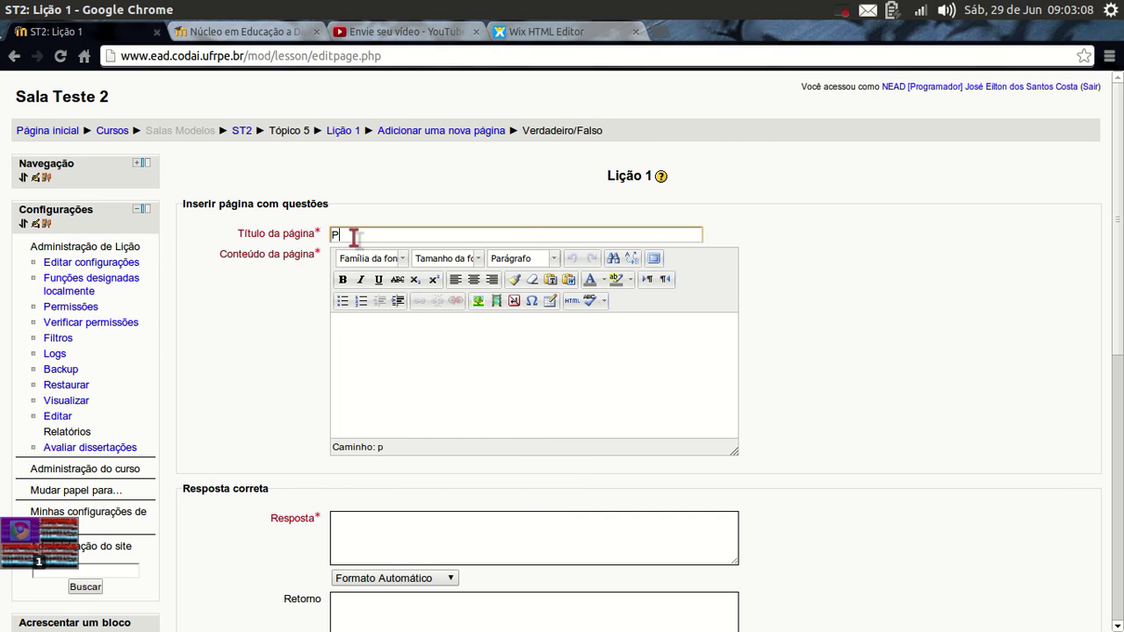
pyautogui.click(383, 334)
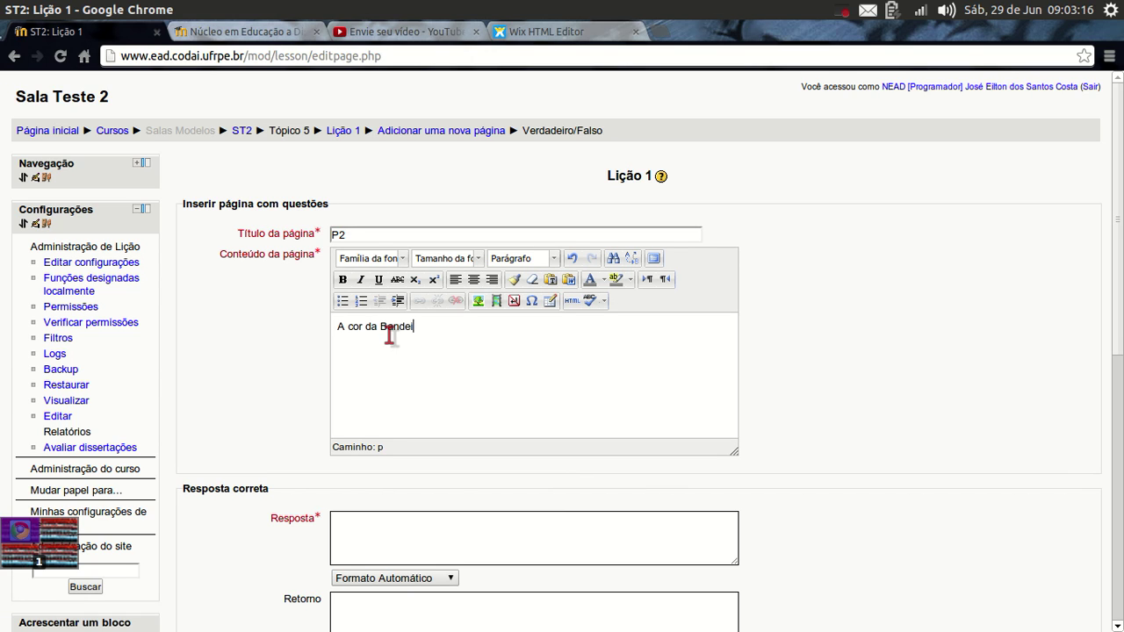
pyautogui.write('A cor da Bandeira do Japão é Branco e Vermelho?')
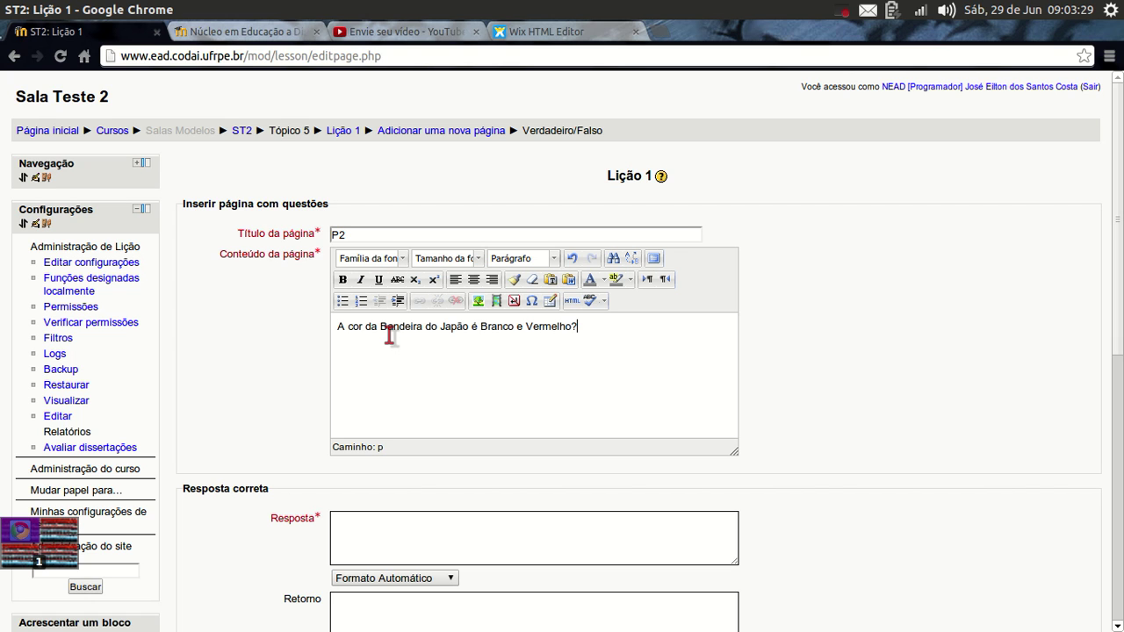
# Fill in the correct answer as "Sim" with feedback "Acertou", keeping its destination on "Próxima página".
pyautogui.scroll(-4, 389, 337)
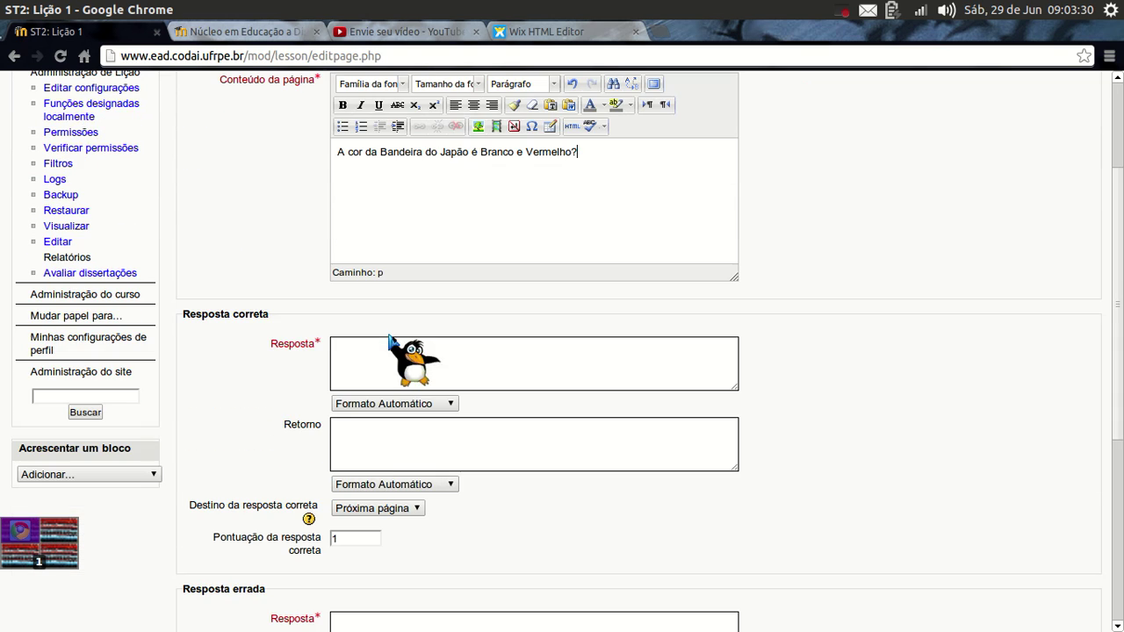
pyautogui.click(384, 345)
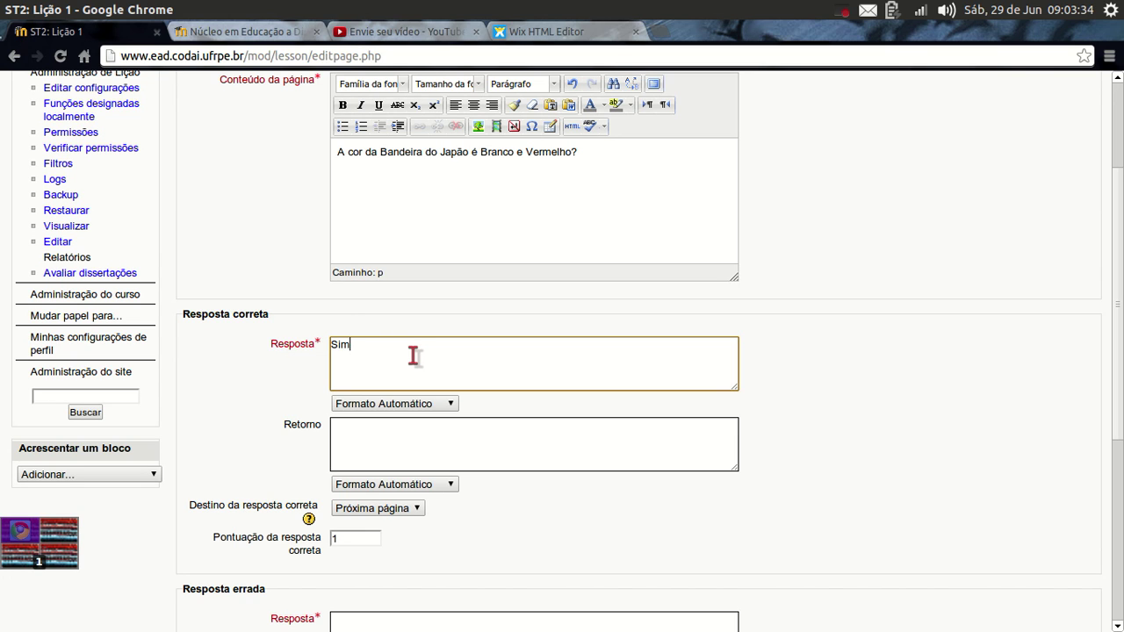
pyautogui.scroll(-1, 412, 356)
pyautogui.click(377, 393)
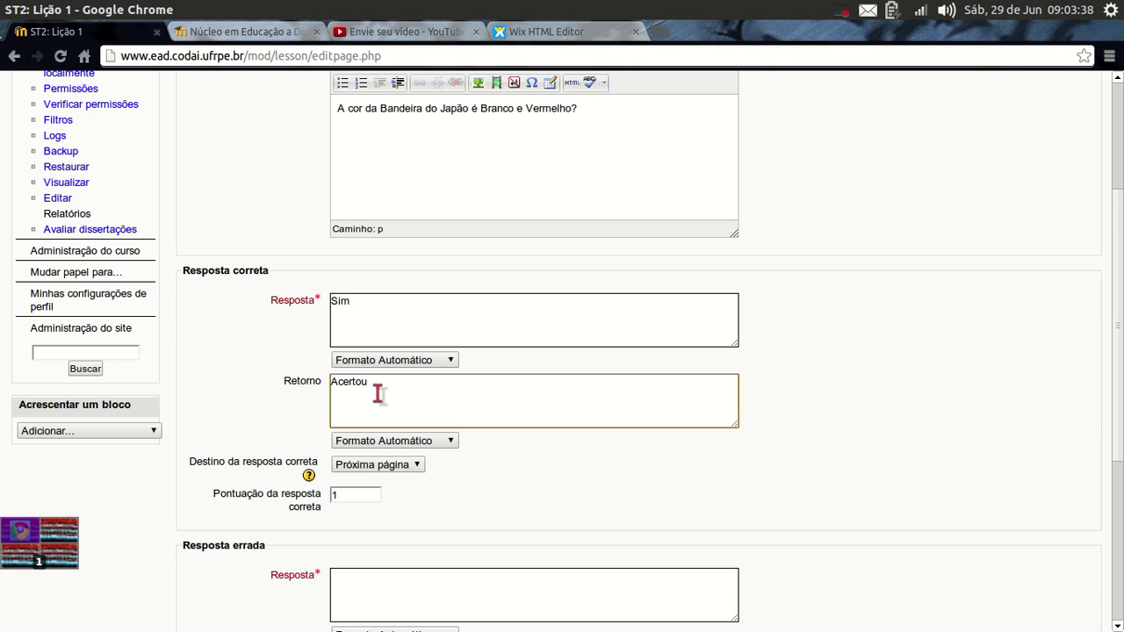
pyautogui.scroll(-2, 378, 393)
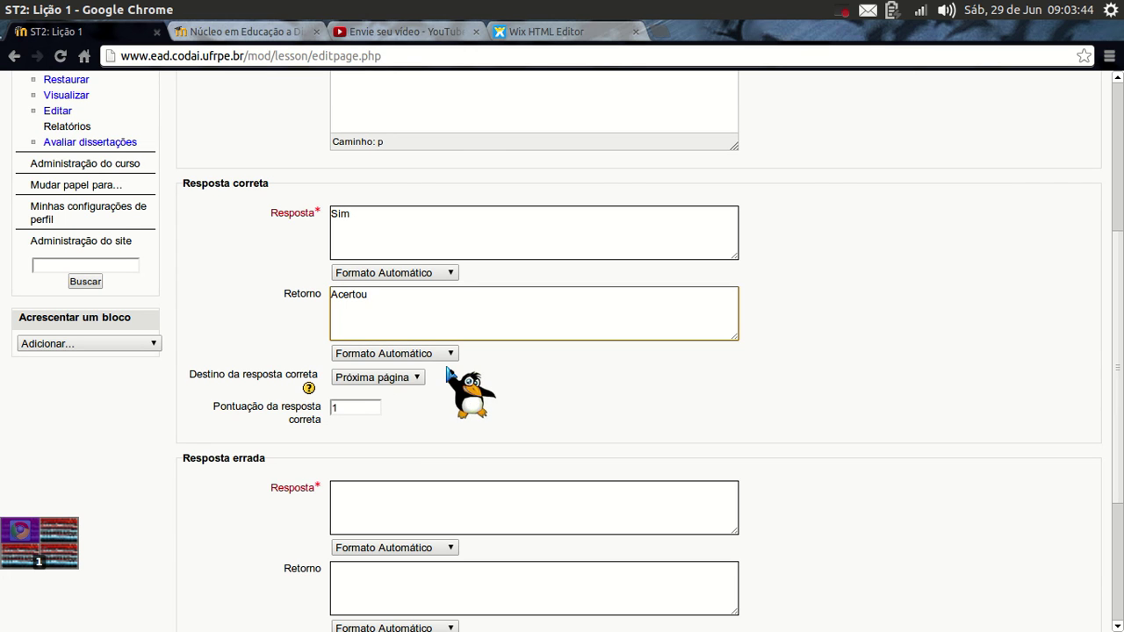
pyautogui.scroll(7, 452, 377)
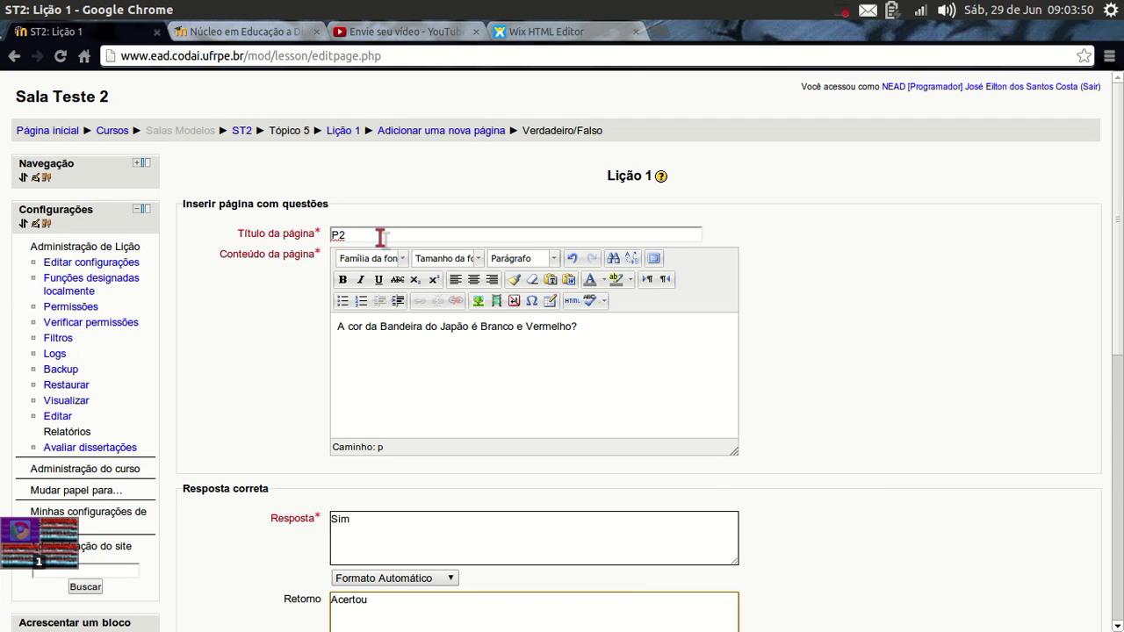
pyautogui.scroll(-7, 380, 239)
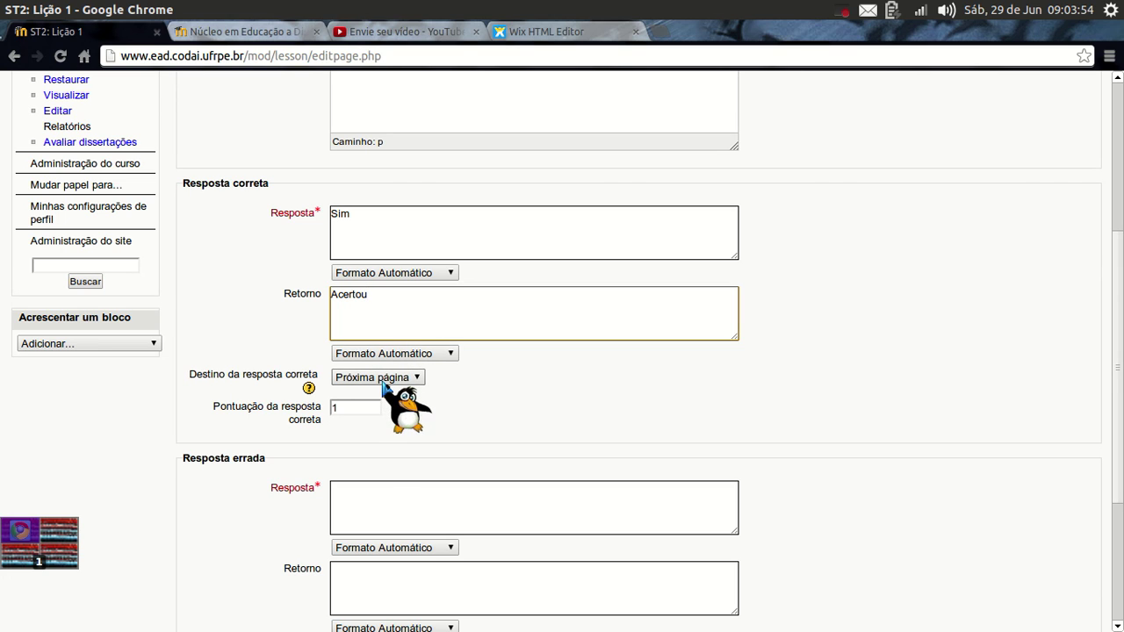
pyautogui.click(382, 385)
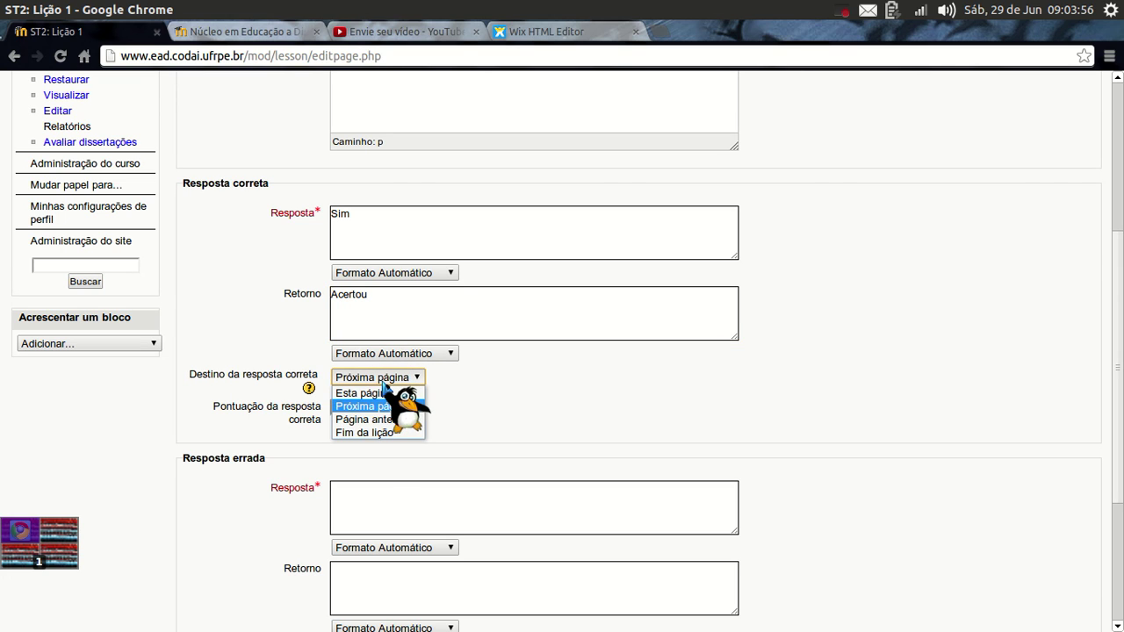
pyautogui.click(384, 380)
pyautogui.click(391, 380)
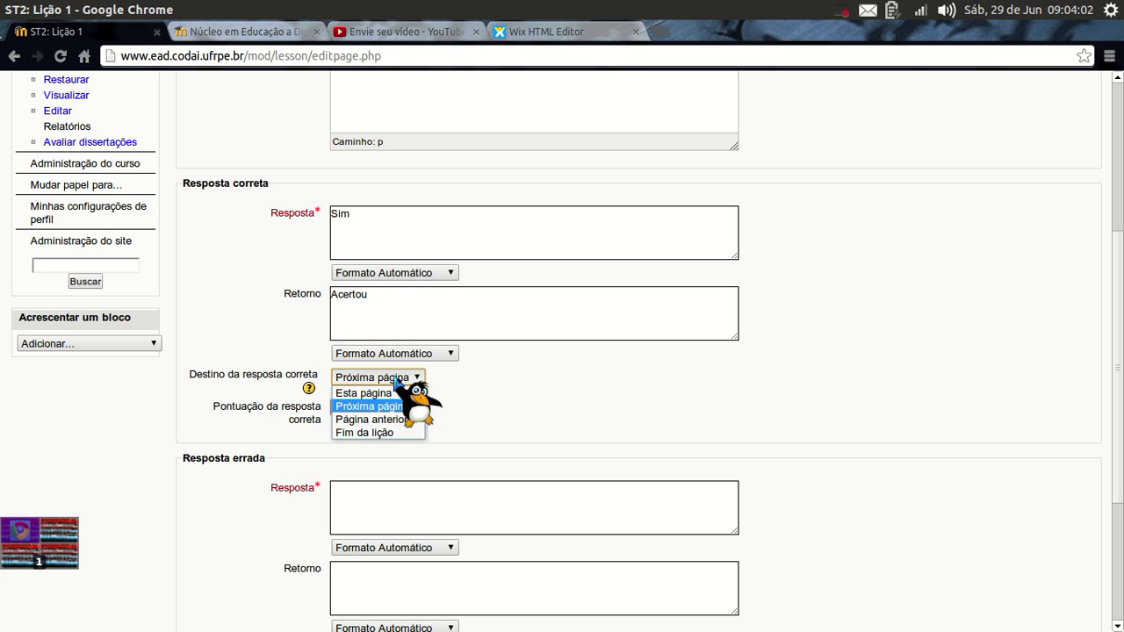
pyautogui.click(461, 387)
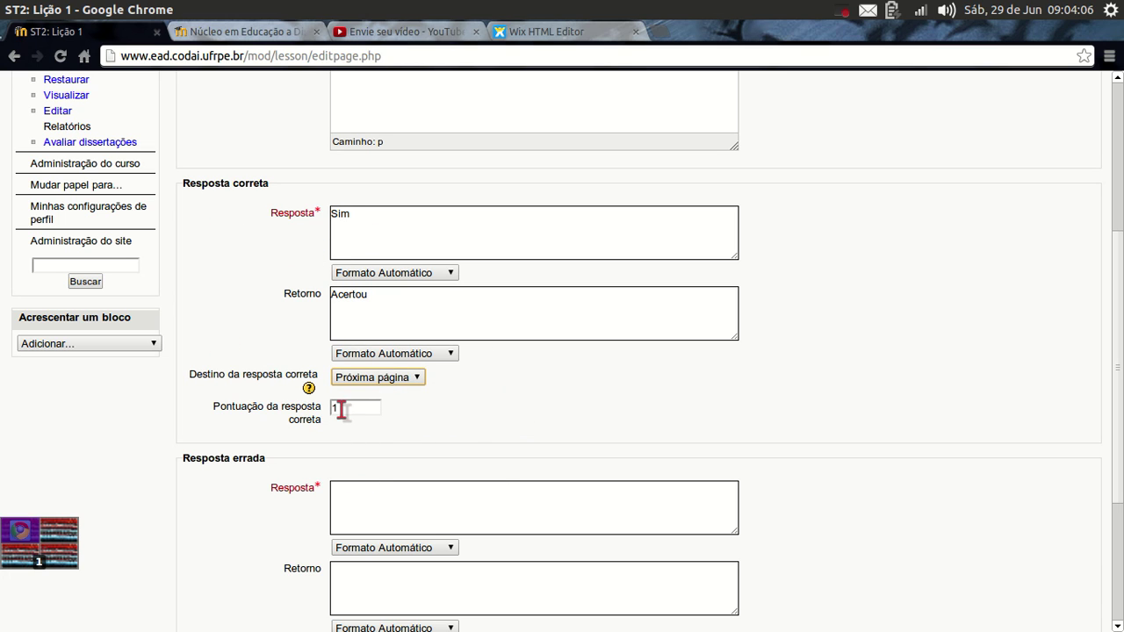
# Fill in the wrong answer as "Não" with feedback "Errou".
pyautogui.scroll(-5, 487, 419)
pyautogui.click(387, 296)
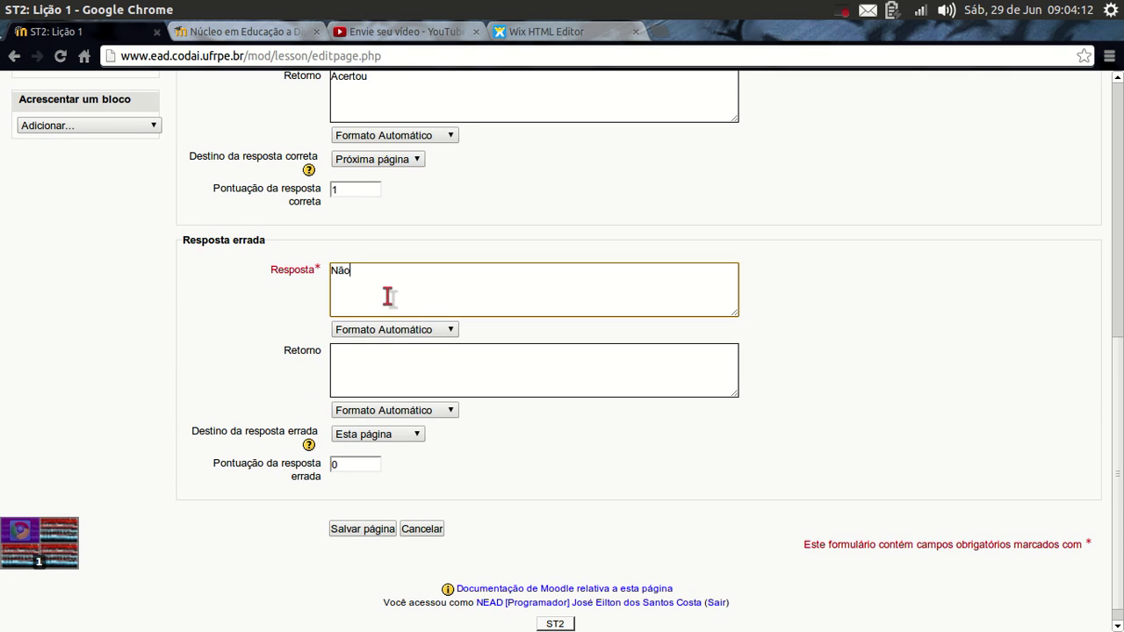
pyautogui.click(385, 363)
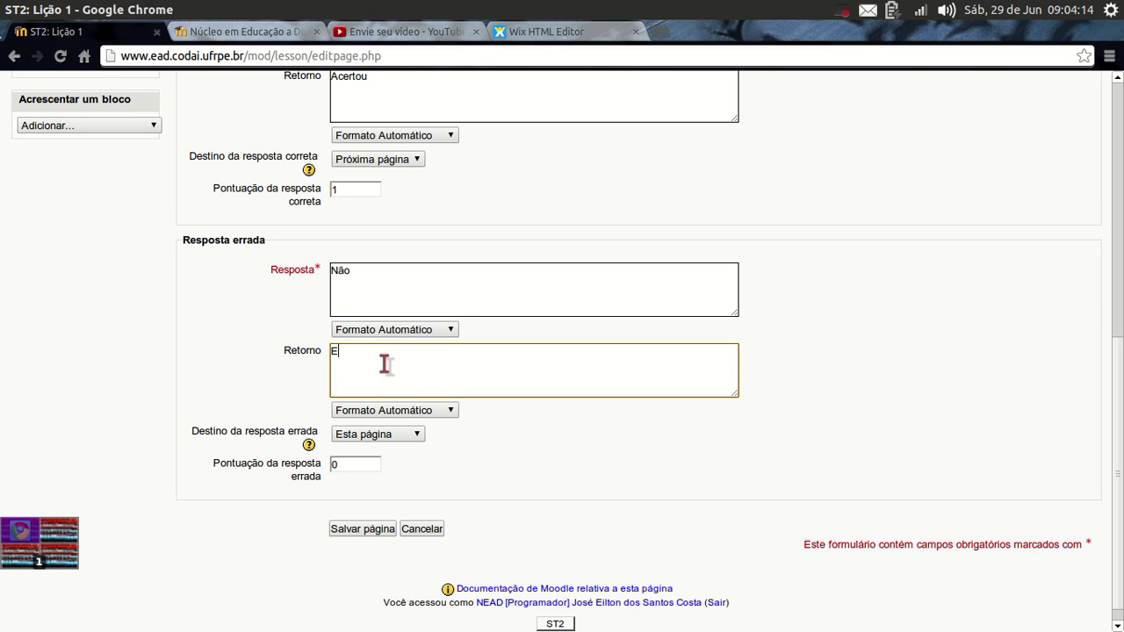
pyautogui.scroll(-1, 384, 363)
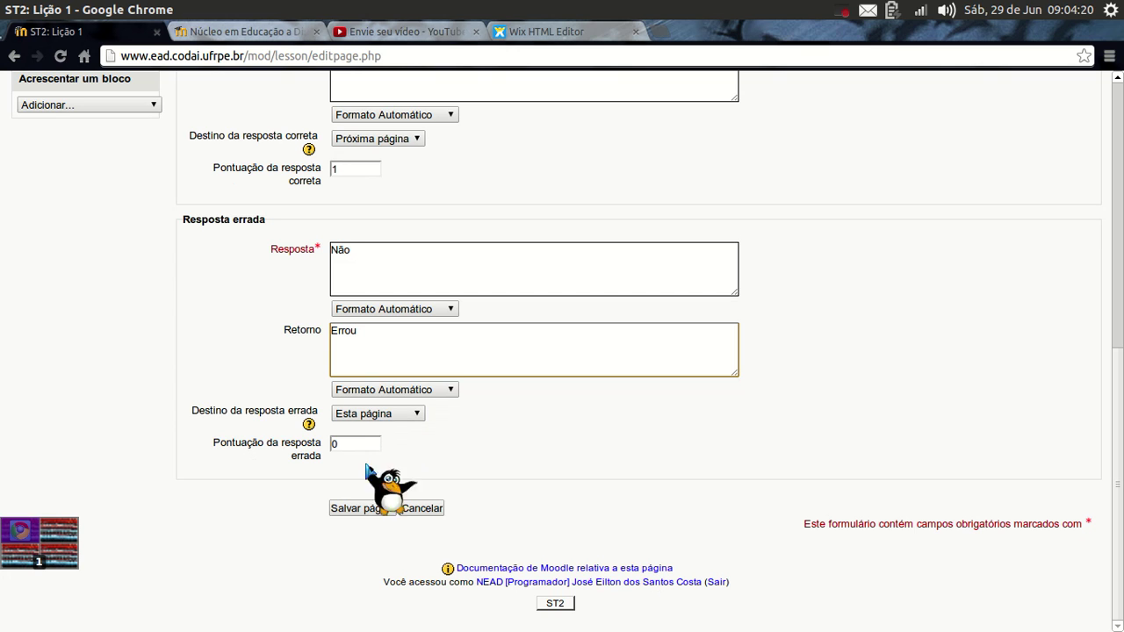
# Save the P2 question page and review the P2 and P1 pages in the lesson.
pyautogui.click(362, 509)
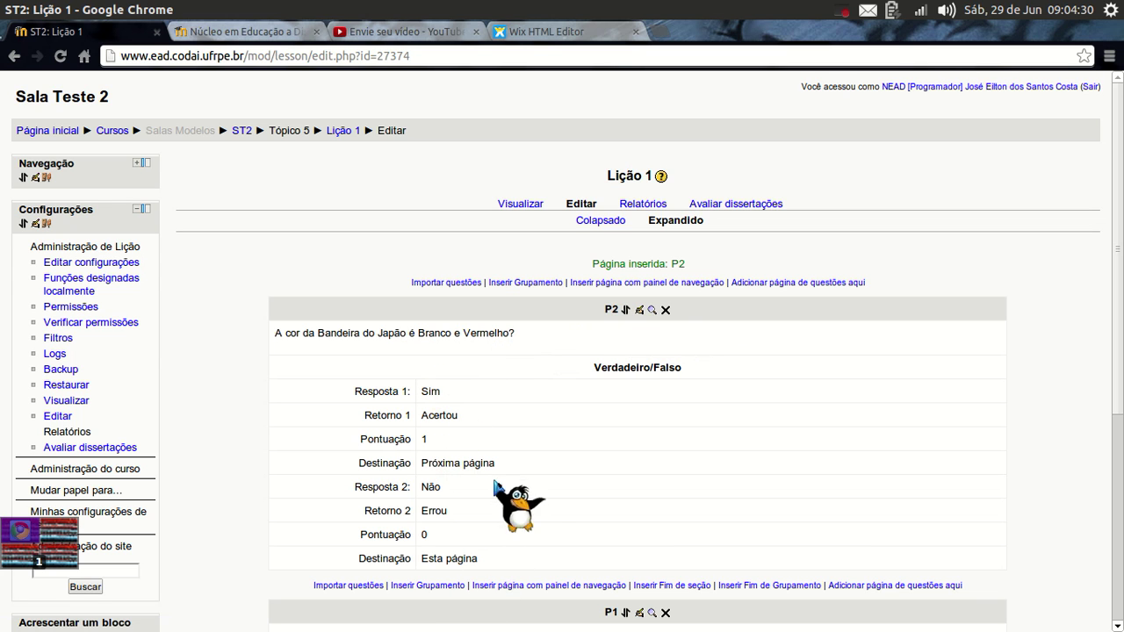
pyautogui.scroll(-5, 540, 437)
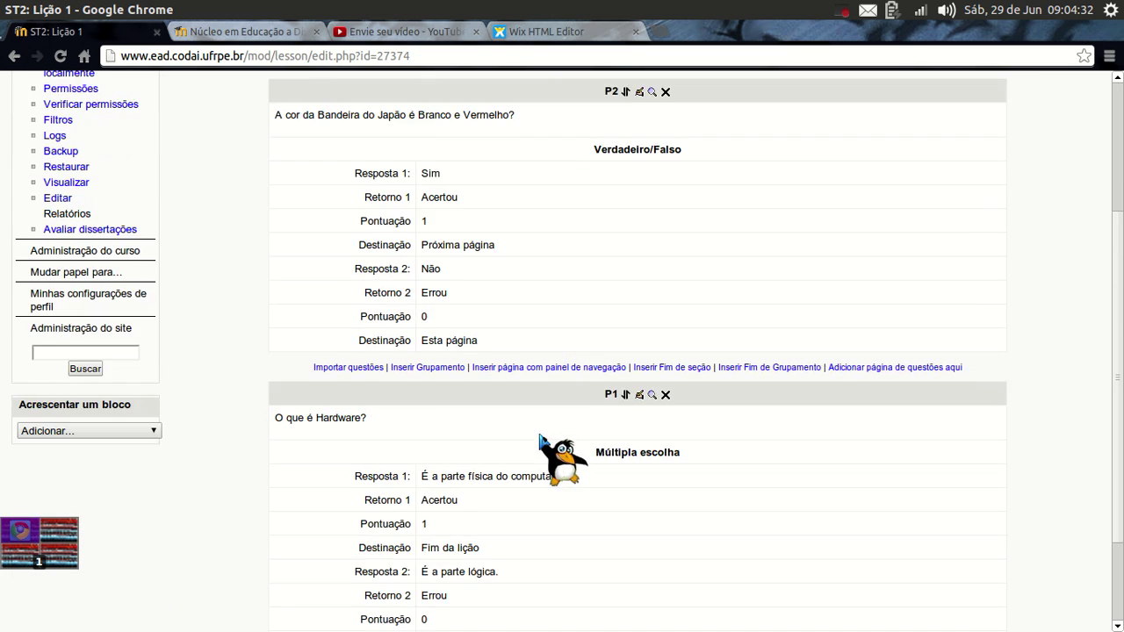
pyautogui.scroll(-2, 539, 436)
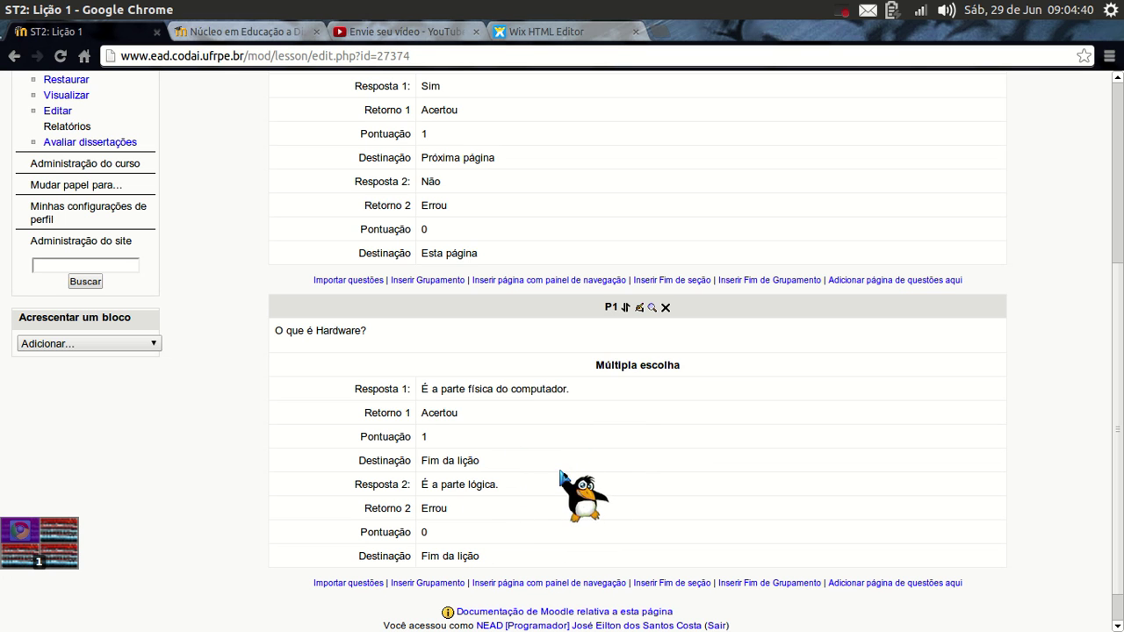
pyautogui.scroll(3, 560, 475)
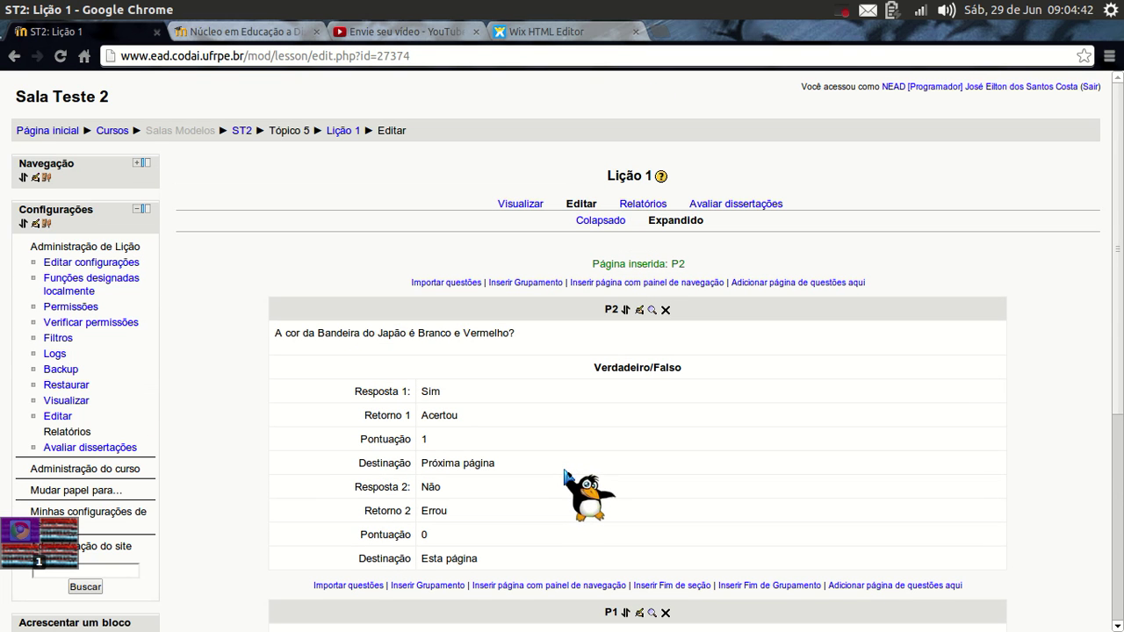
# Switch to the student session in Firefox, refresh the Sala Teste 2 course page and open "Lição 1" under Tópico 5.
pyautogui.hotkey('alt', 'Tab')
pyautogui.scroll(-8, 562, 475)
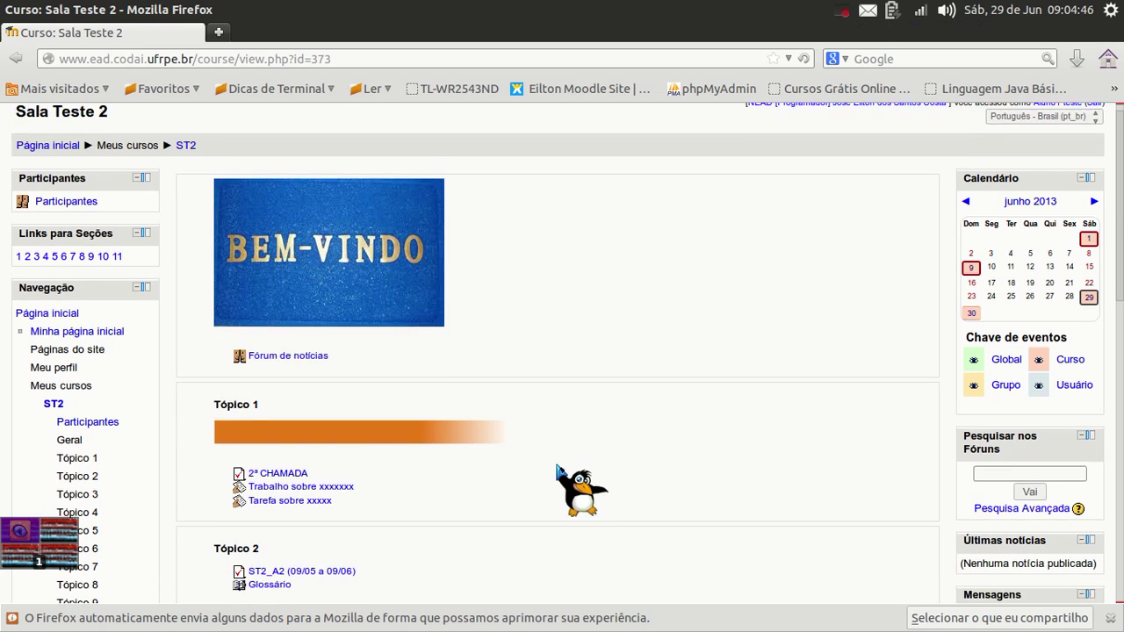
pyautogui.scroll(3, 556, 472)
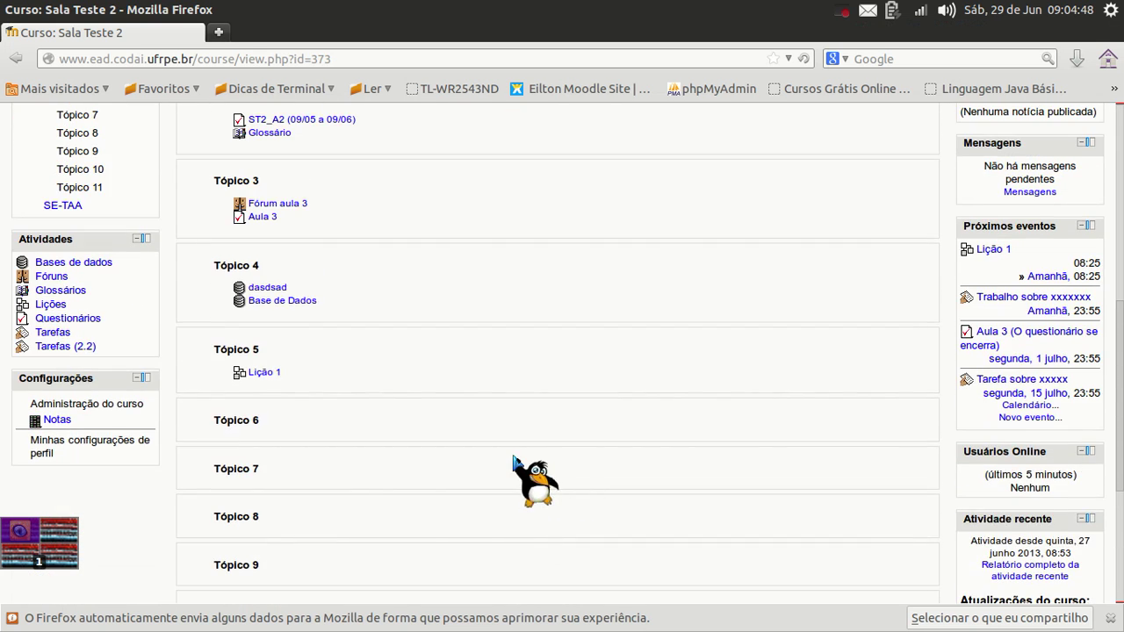
pyautogui.press('F5')
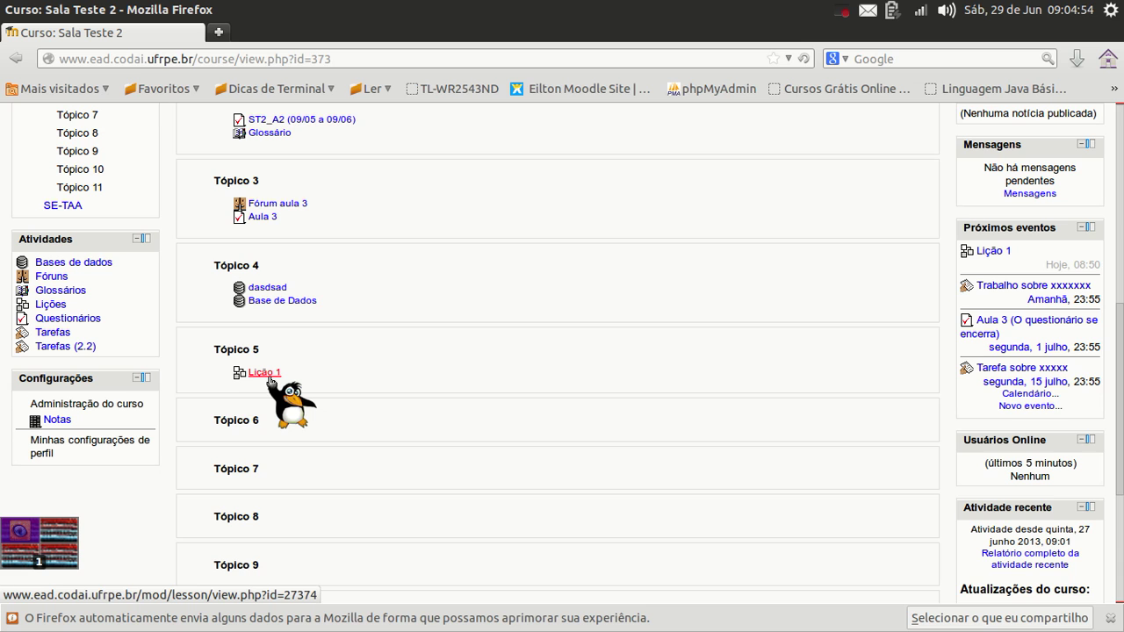
pyautogui.click(266, 375)
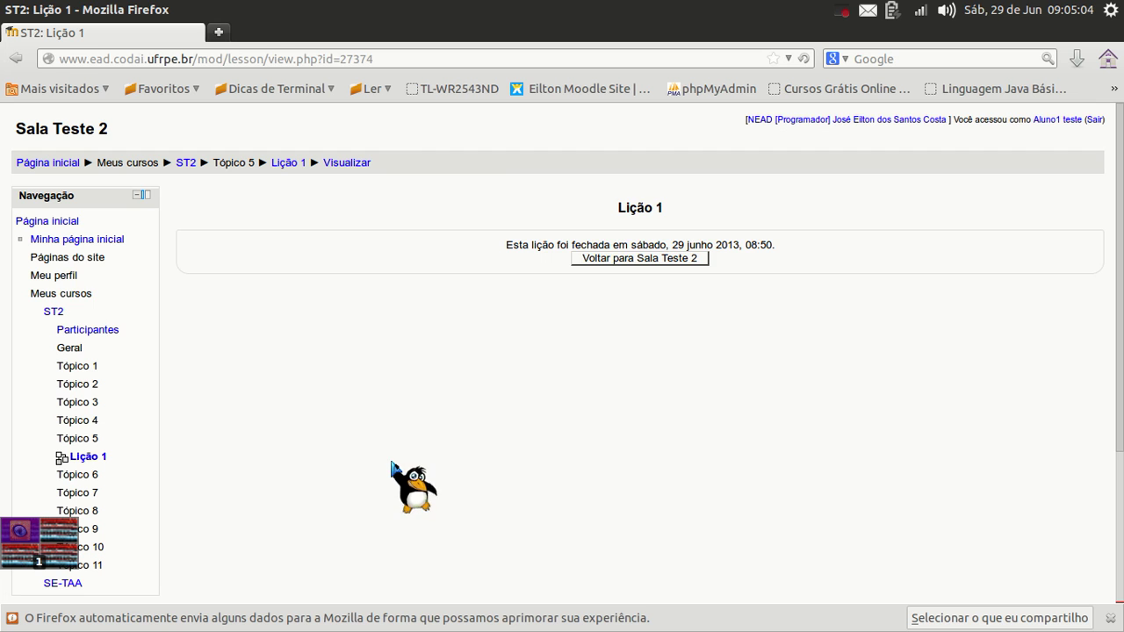
# Switch back to Chrome, edit the settings of "Lição 1" and set its "Disponível a partir de" time to 00:05.
pyautogui.hotkey('alt', 'Tab')
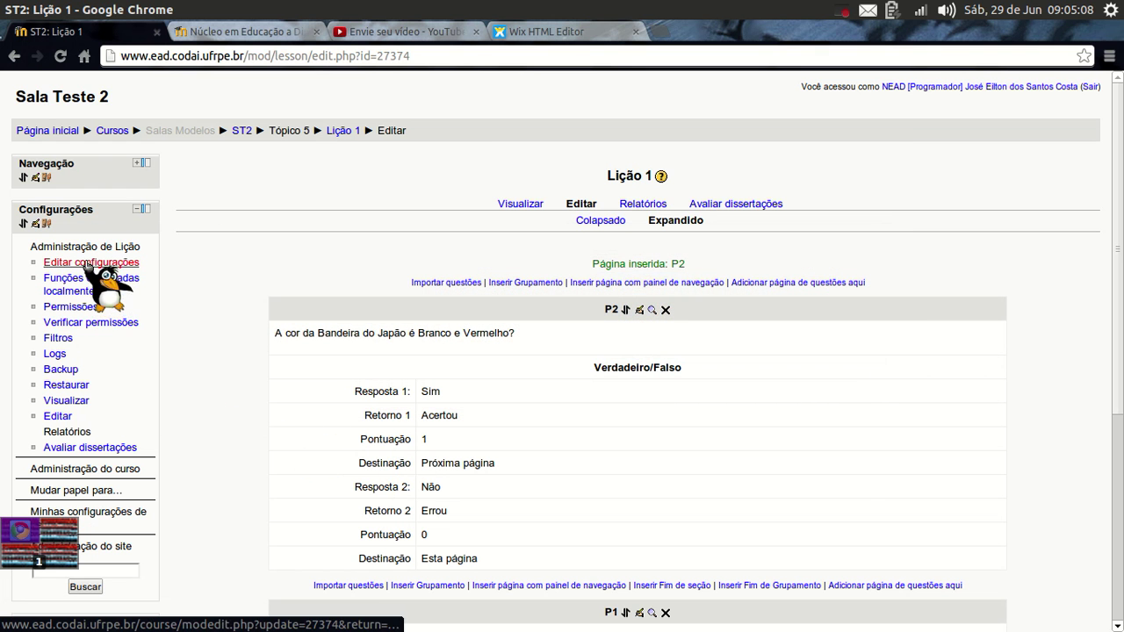
pyautogui.click(92, 261)
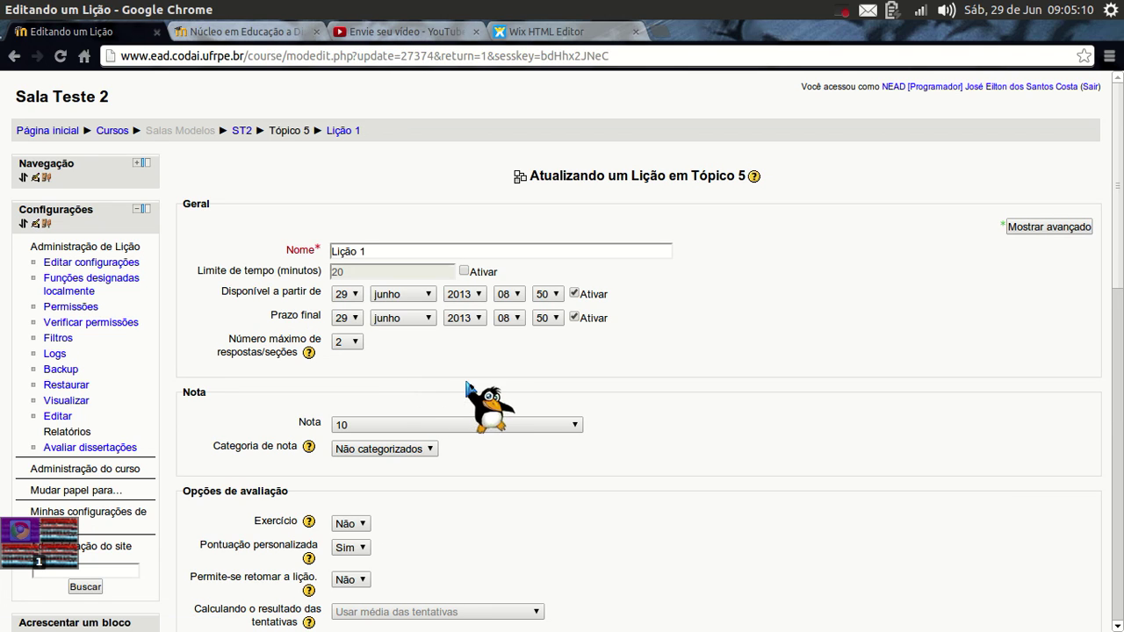
pyautogui.click(510, 294)
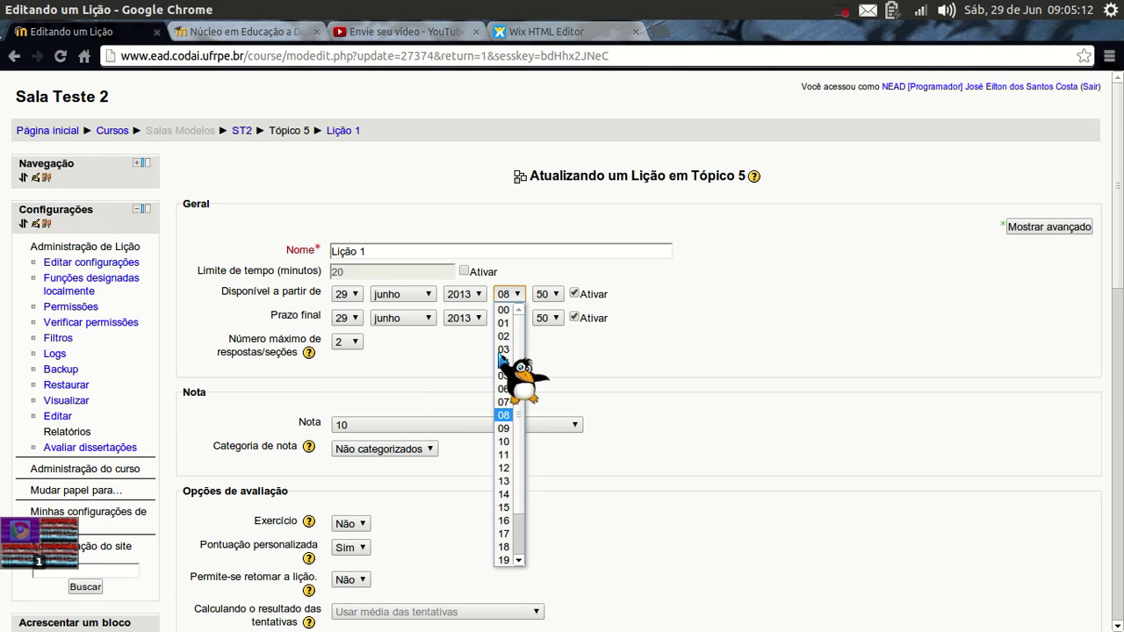
pyautogui.click(503, 310)
pyautogui.click(545, 294)
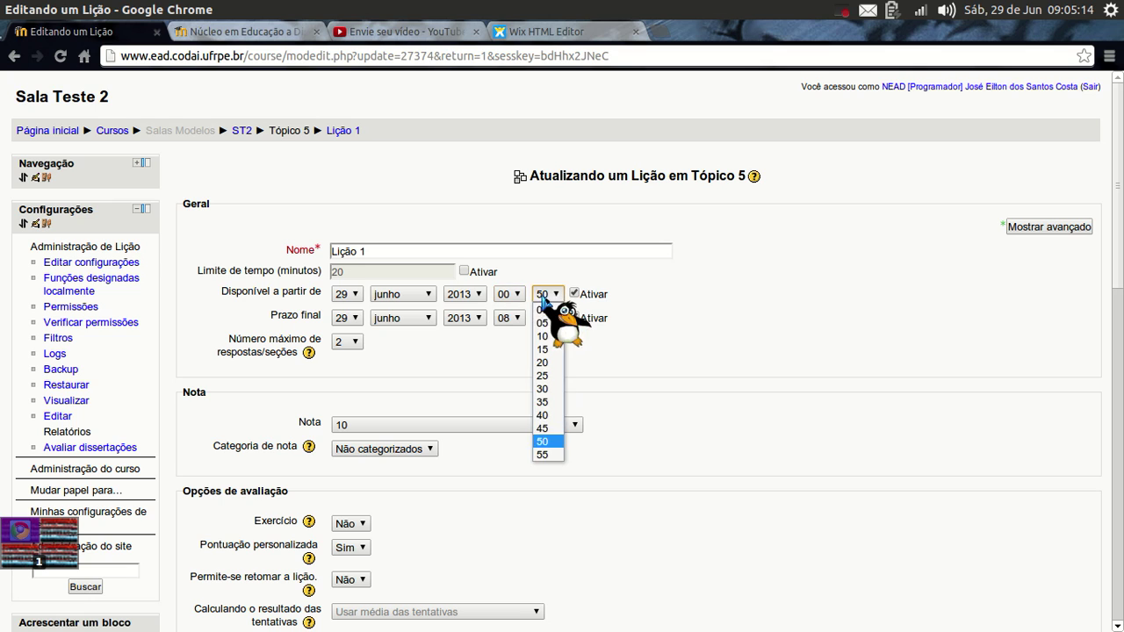
pyautogui.click(545, 323)
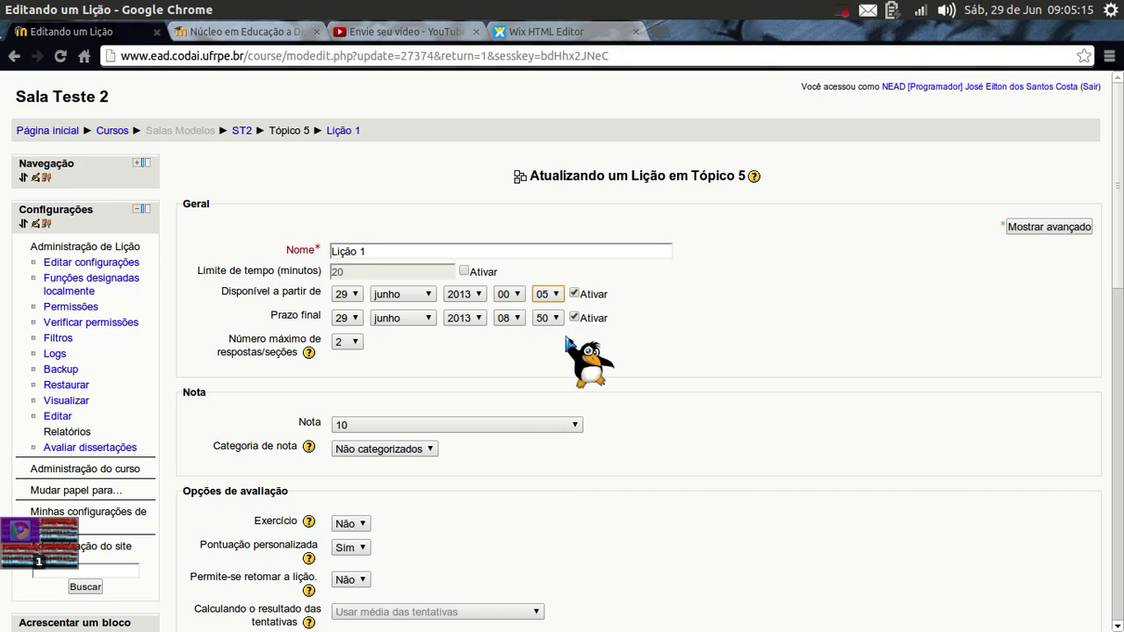
# Set the "Prazo final" time of "Lição 1" to 23:55, then save the settings and display the lesson.
pyautogui.click(511, 318)
pyautogui.scroll(-2, 507, 562)
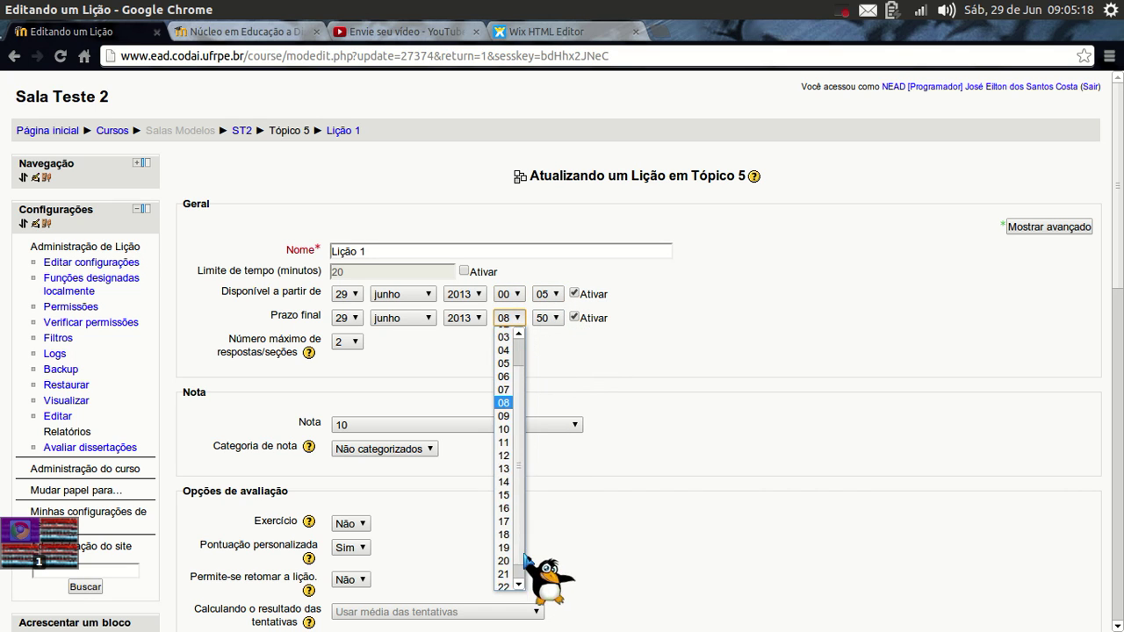
pyautogui.click(502, 583)
pyautogui.click(546, 318)
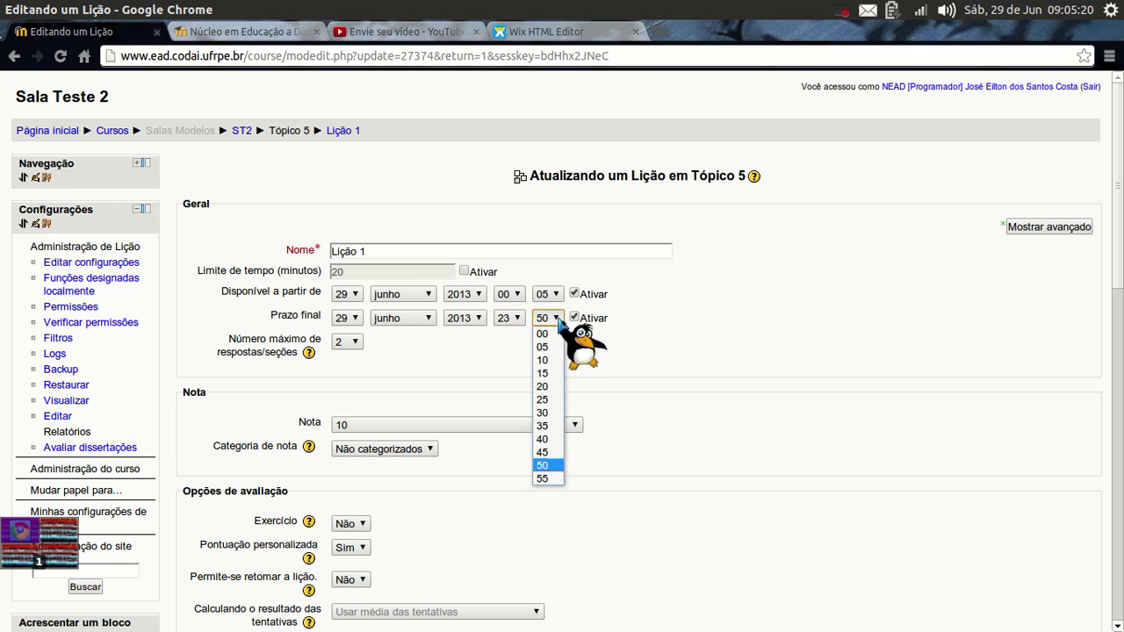
pyautogui.click(543, 478)
pyautogui.scroll(-12, 664, 386)
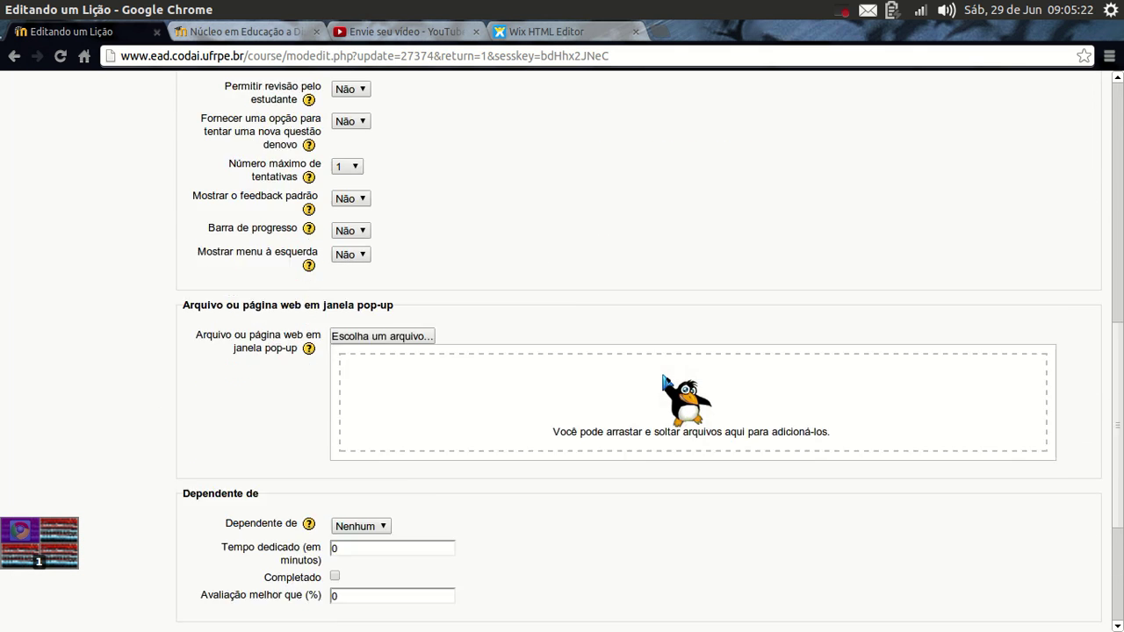
pyautogui.click(471, 509)
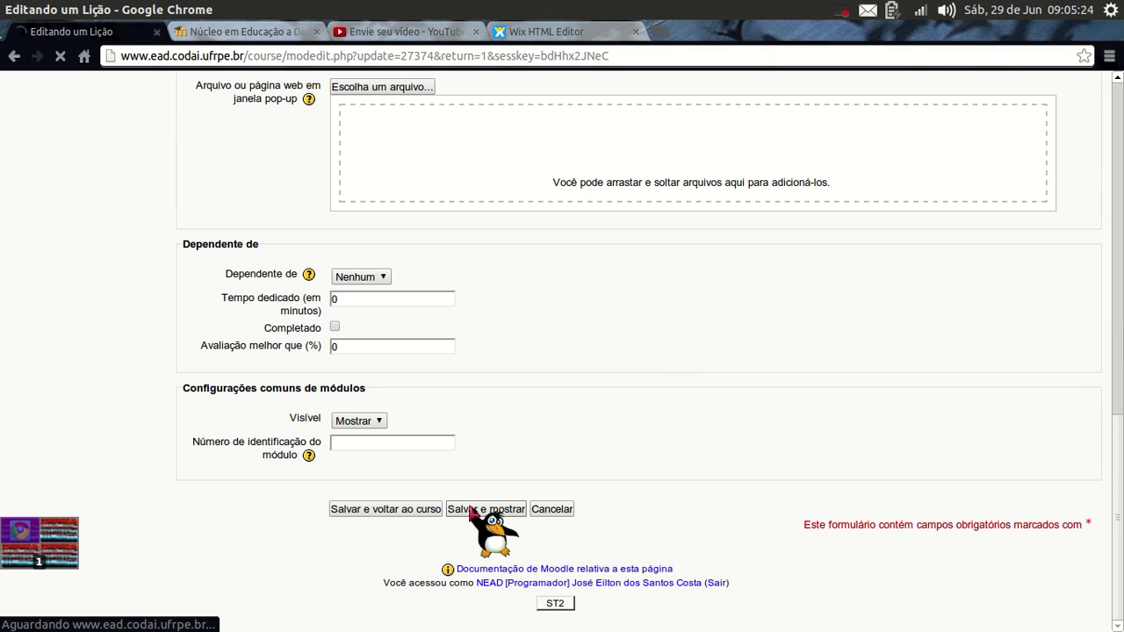
# View the Japan flag question in the student session in Firefox, then switch to Chrome and compare it with the lesson's editing page.
pyautogui.hotkey('alt', 'Tab')
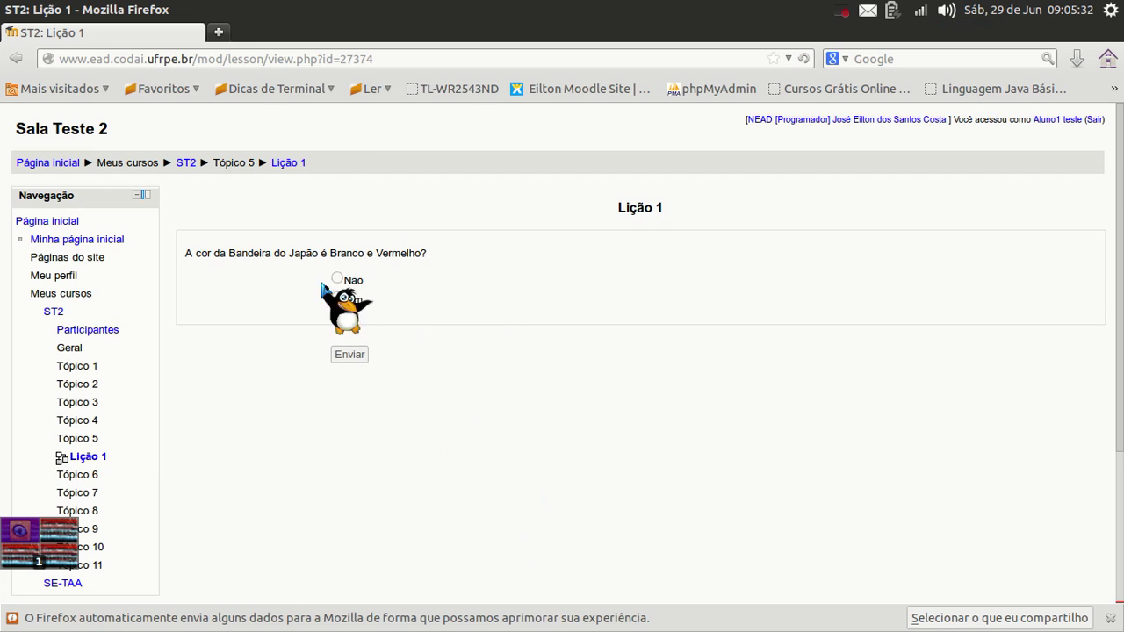
pyautogui.moveTo(184, 256); pyautogui.dragTo(472, 268)
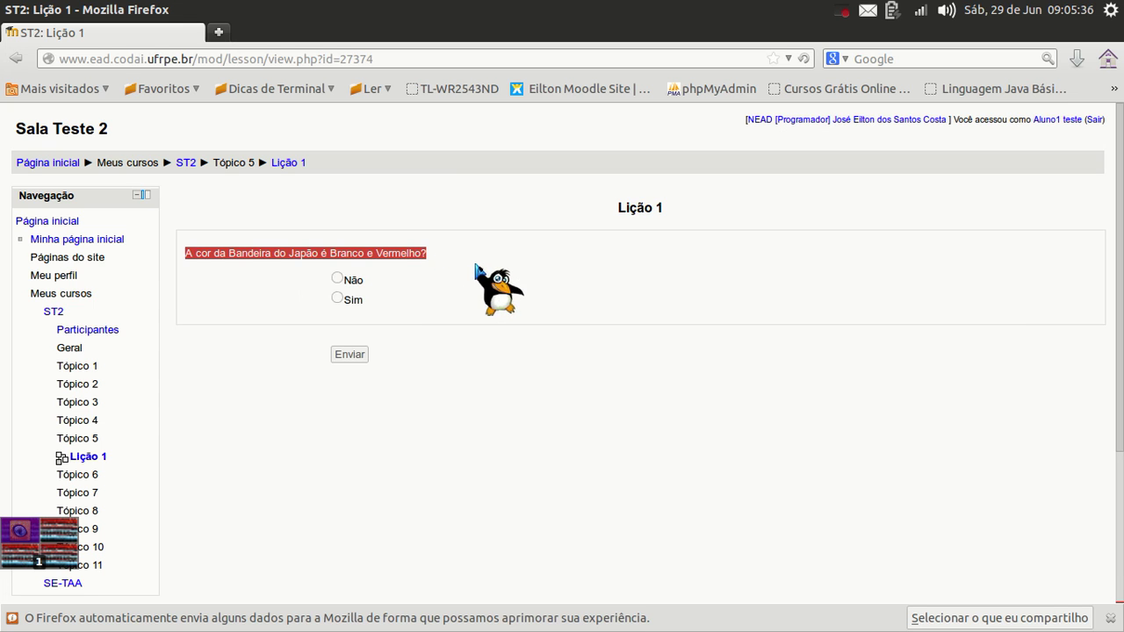
pyautogui.hotkey('alt', 'Tab')
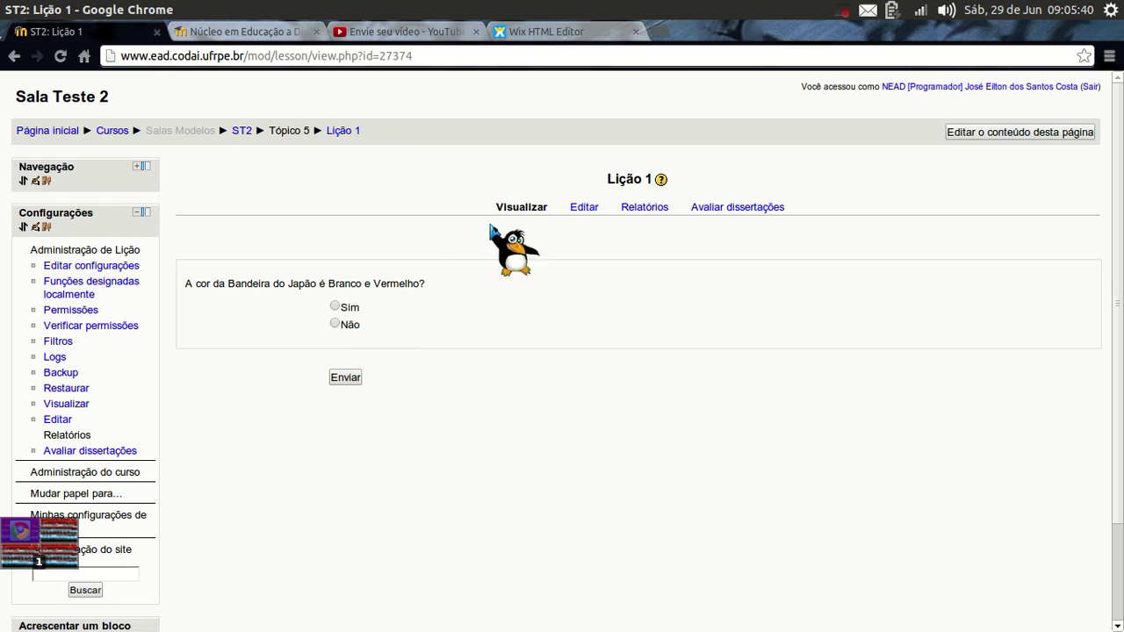
pyautogui.click(584, 208)
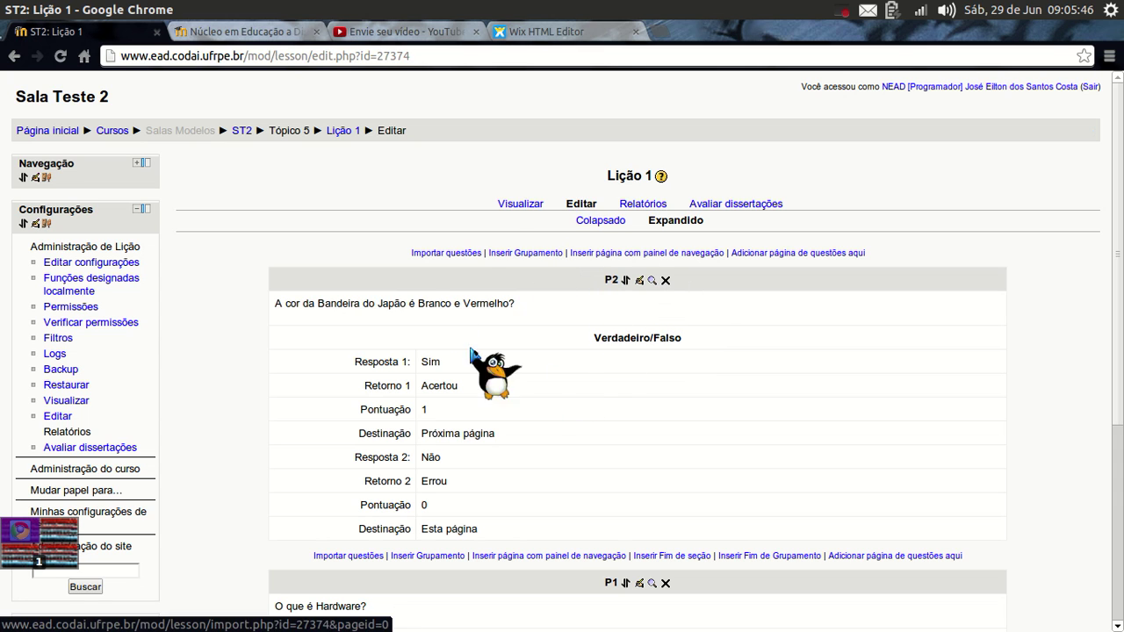
# Switch back to the student session in Firefox, answer the Japan flag question with "Sim" and continue to the following question.
pyautogui.hotkey('alt', 'Tab')
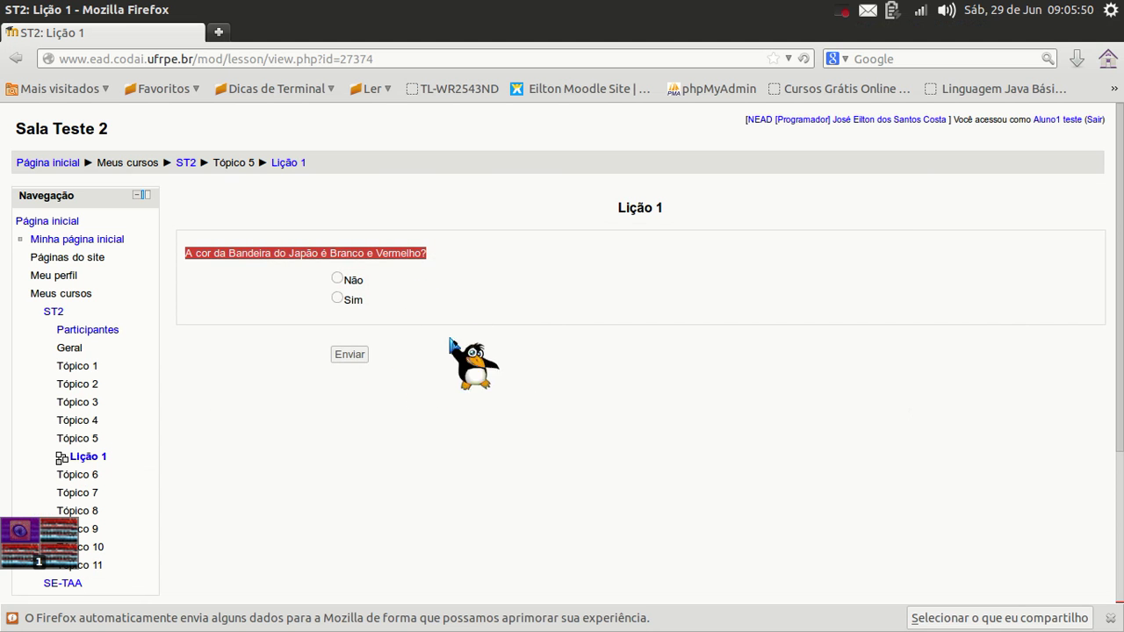
pyautogui.click(514, 298)
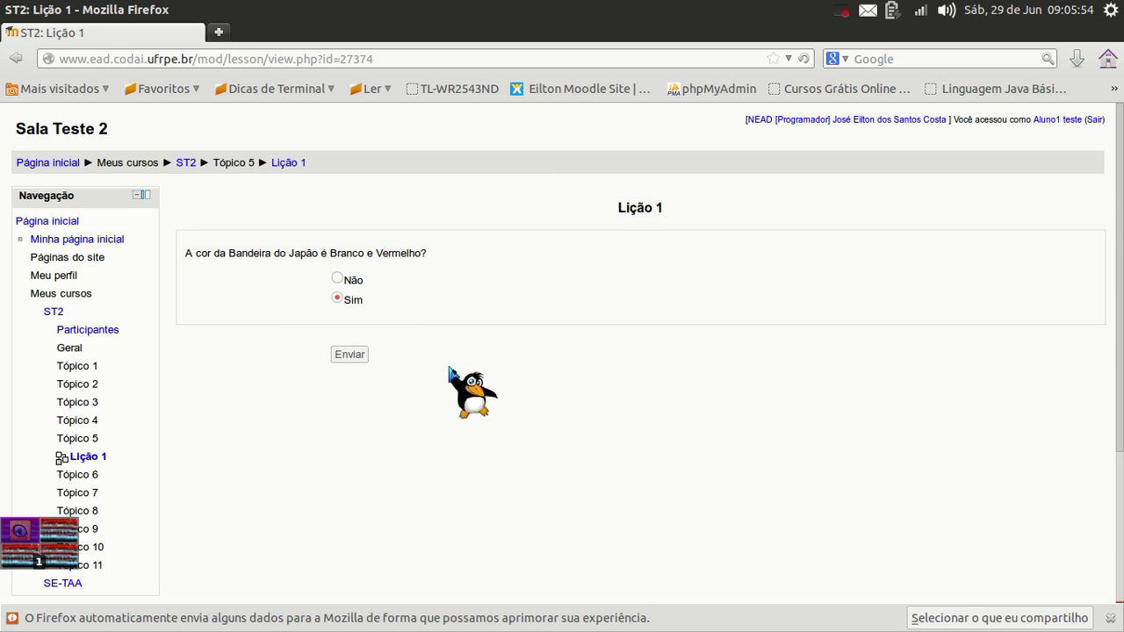
pyautogui.click(351, 356)
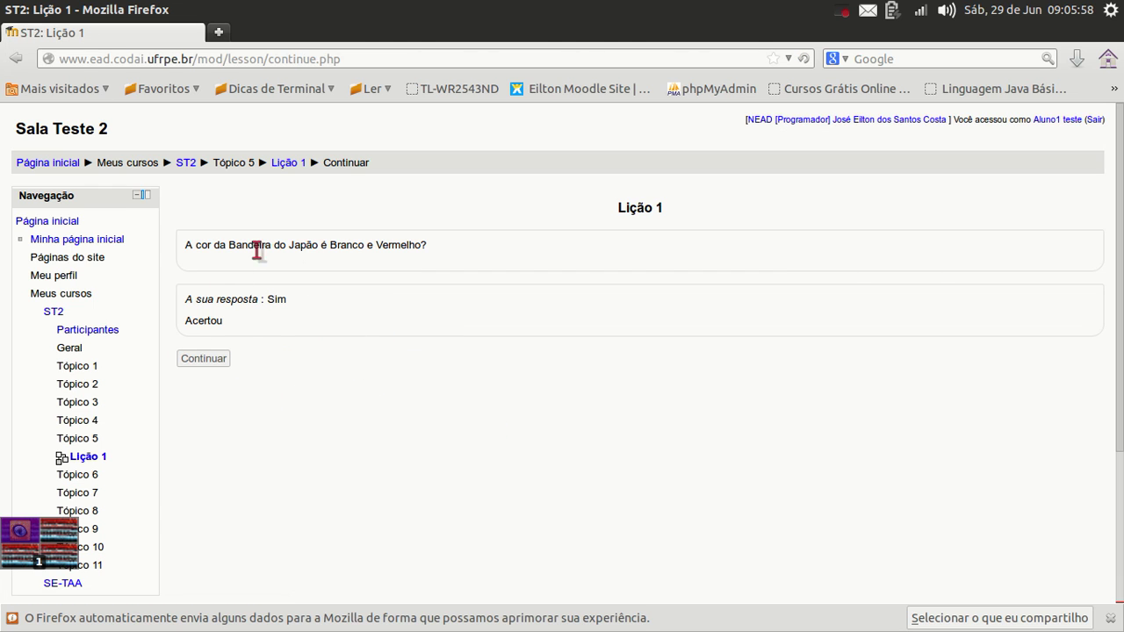
pyautogui.click(213, 360)
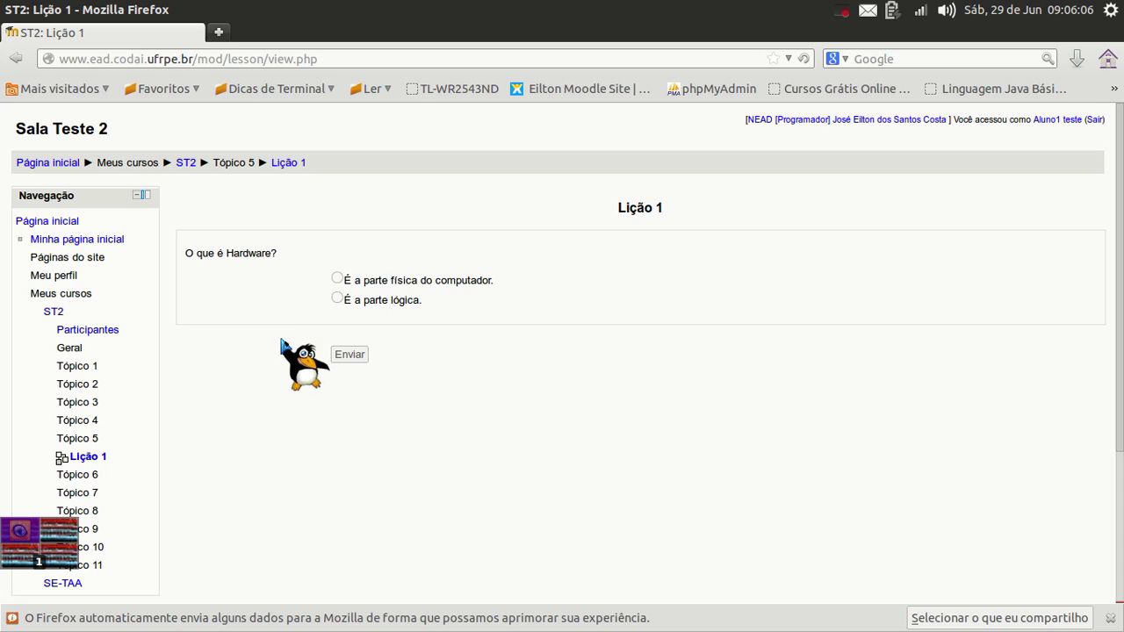
# Answer "O que é Hardware?" with "É a parte física do computador.", submit it and continue to the end of the lesson.
pyautogui.click(337, 278)
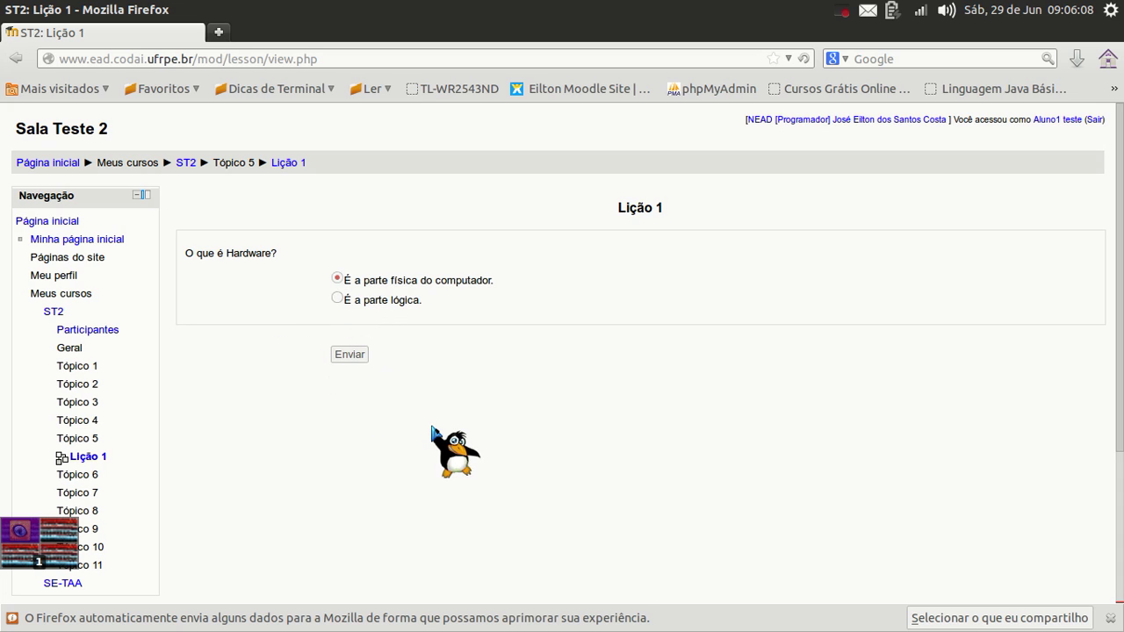
pyautogui.click(344, 357)
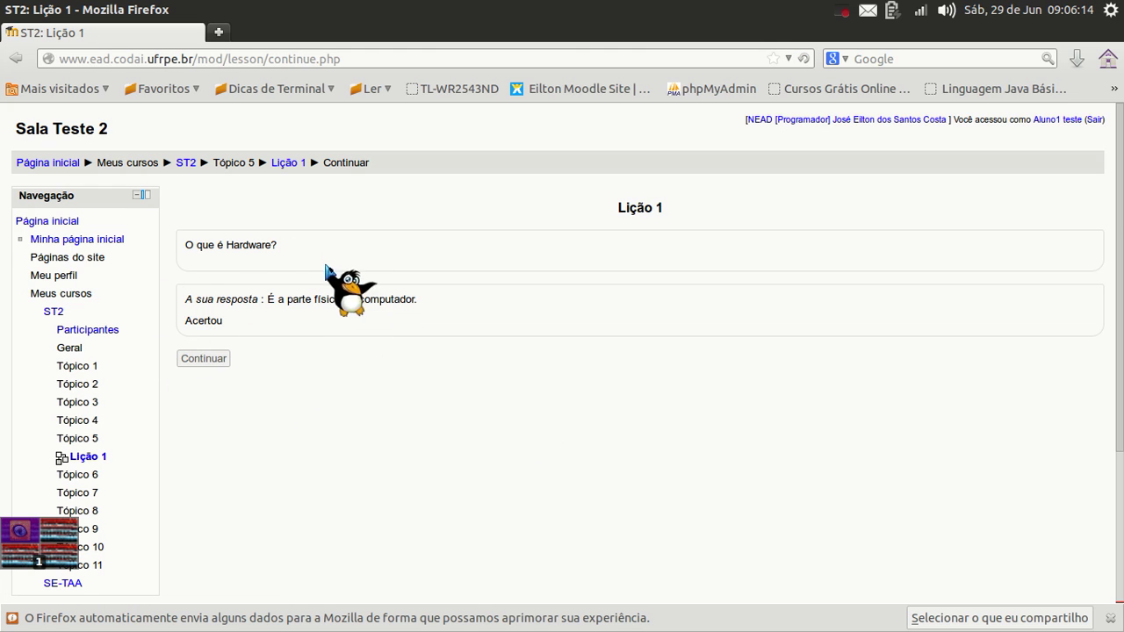
pyautogui.click(208, 360)
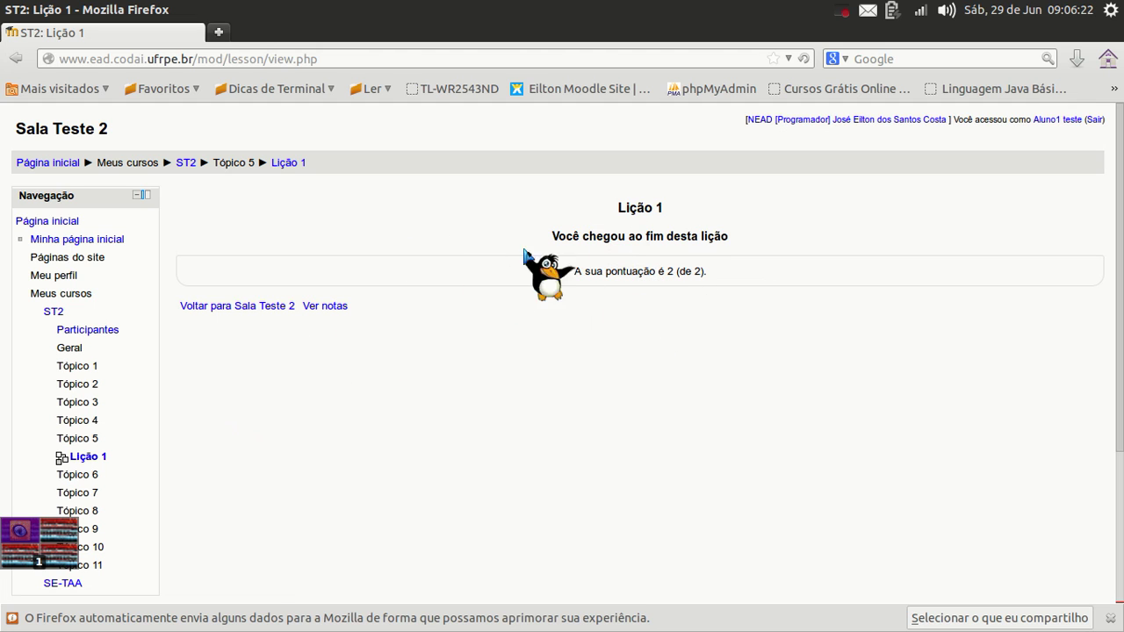
# Open the student's grades and examine the "Lição 1" row in the user report.
pyautogui.click(327, 306)
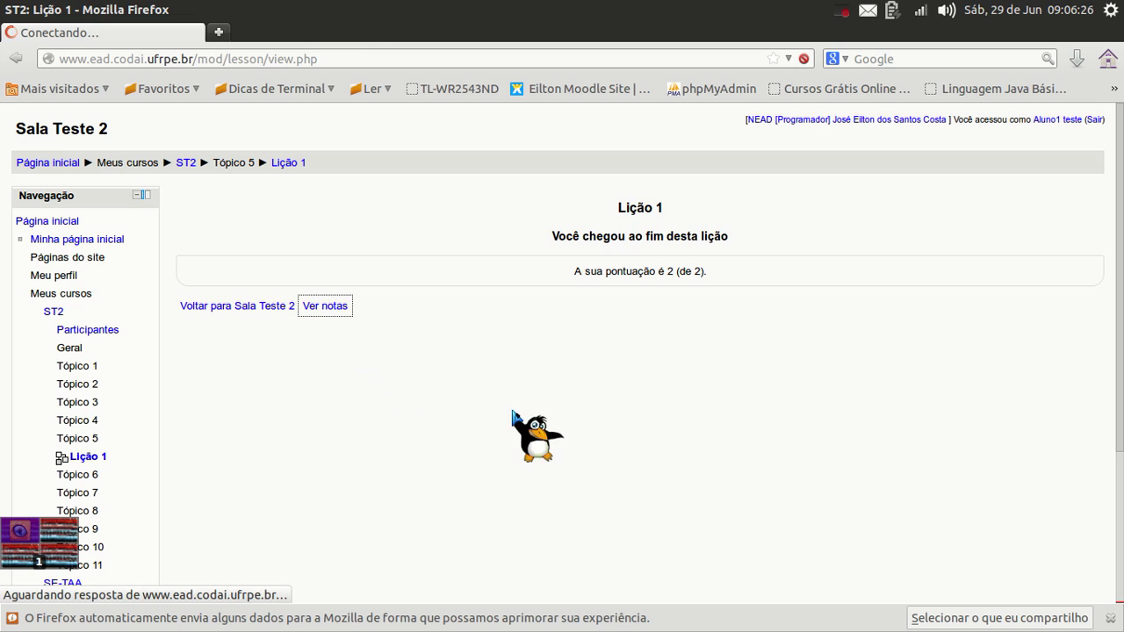
pyautogui.moveTo(211, 482); pyautogui.dragTo(649, 481)
pyautogui.moveTo(725, 481); pyautogui.dragTo(355, 481)
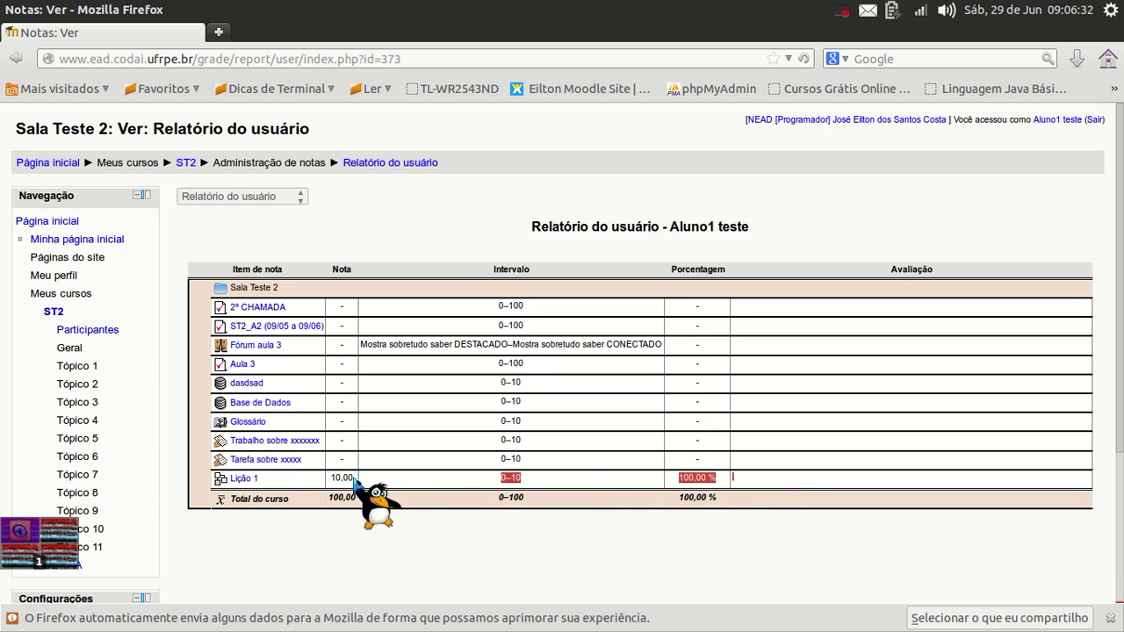
# Switch to Chrome, check the overview report of "Lição 1" and review the P2 and P1 question pages in the lesson's editing view.
pyautogui.hotkey('alt', 'Tab')
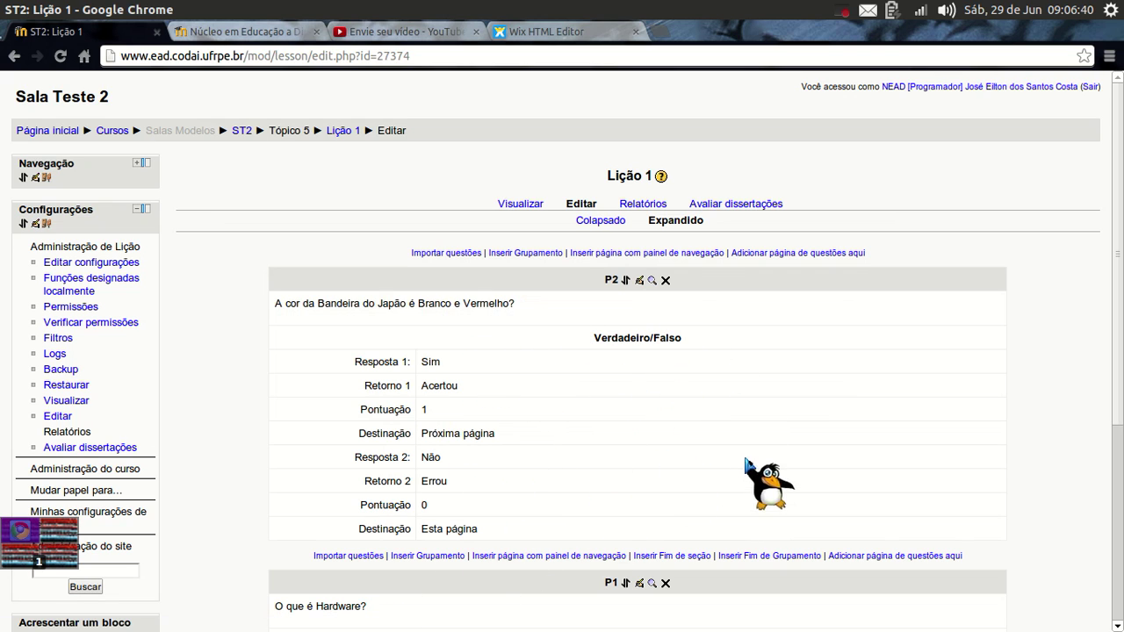
pyautogui.click(644, 206)
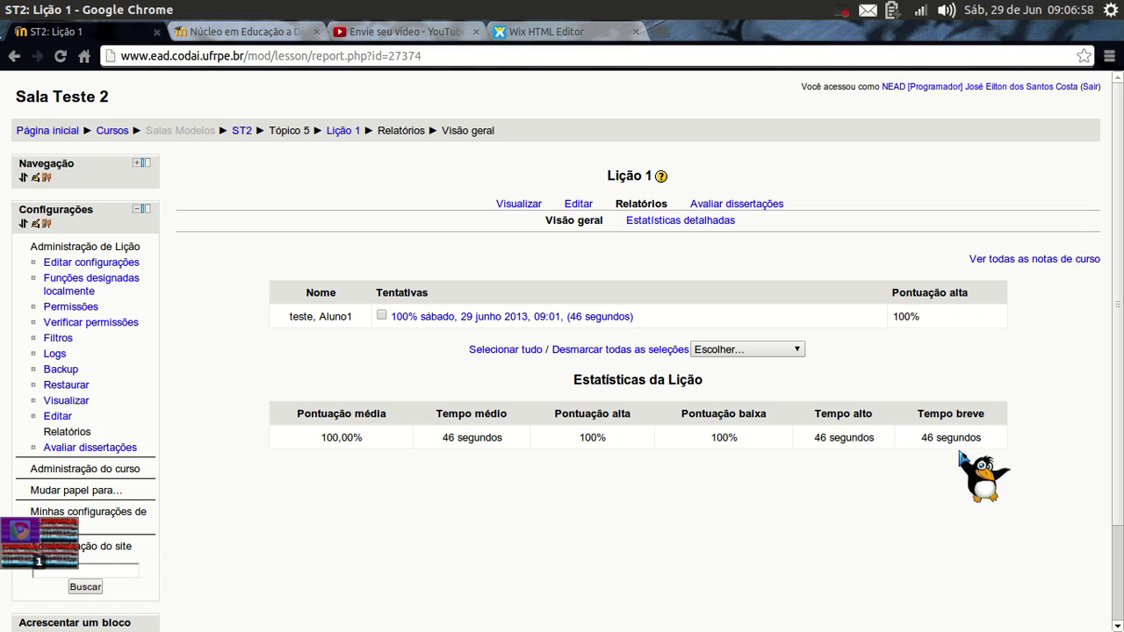
pyautogui.click(578, 204)
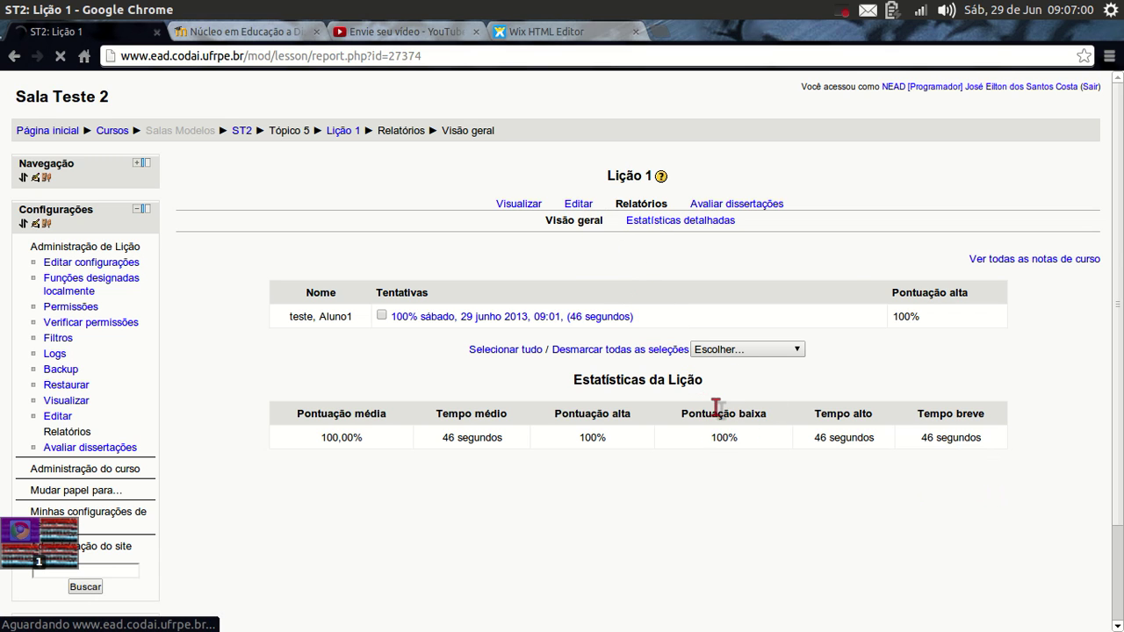
pyautogui.scroll(-2, 667, 369)
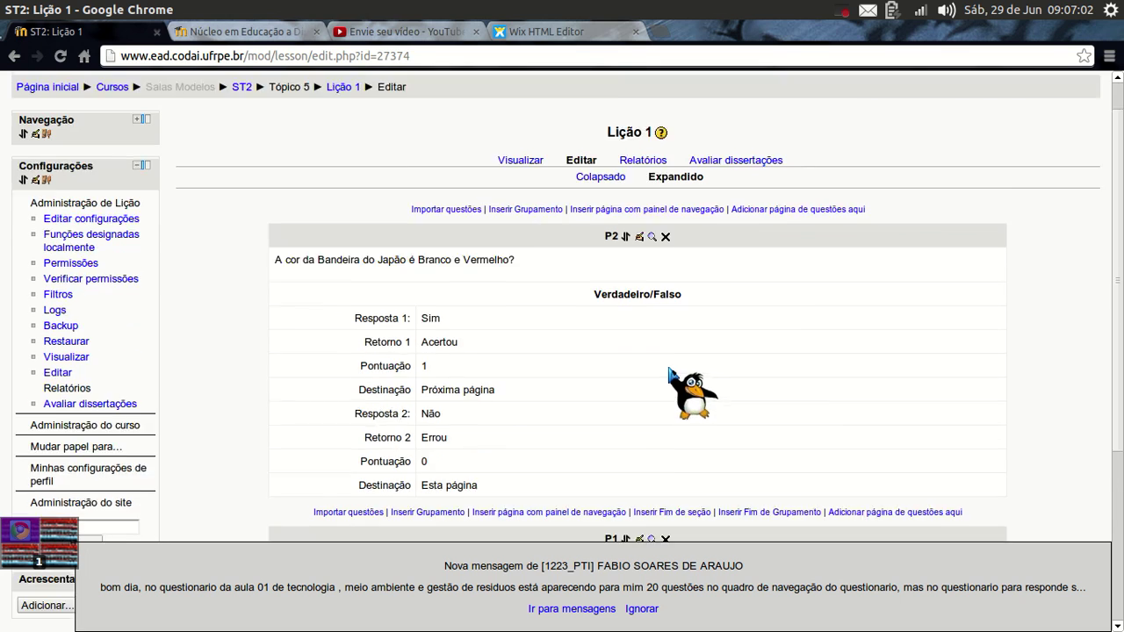
pyautogui.scroll(-7, 665, 413)
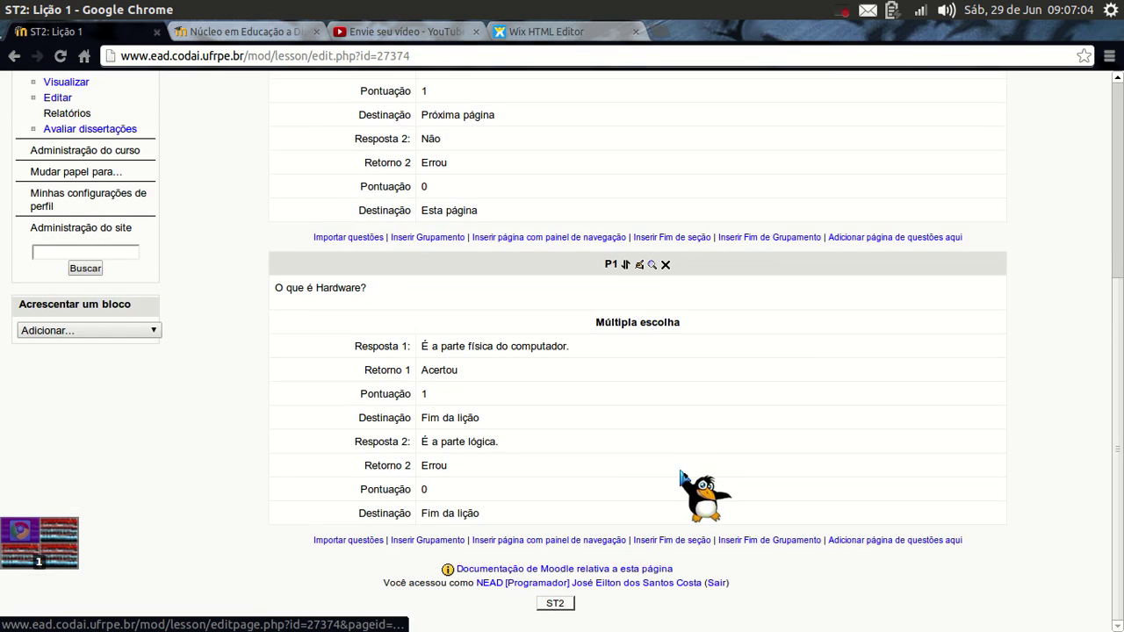
pyautogui.scroll(8, 746, 483)
pyautogui.scroll(-4, 702, 479)
pyautogui.scroll(-2, 681, 475)
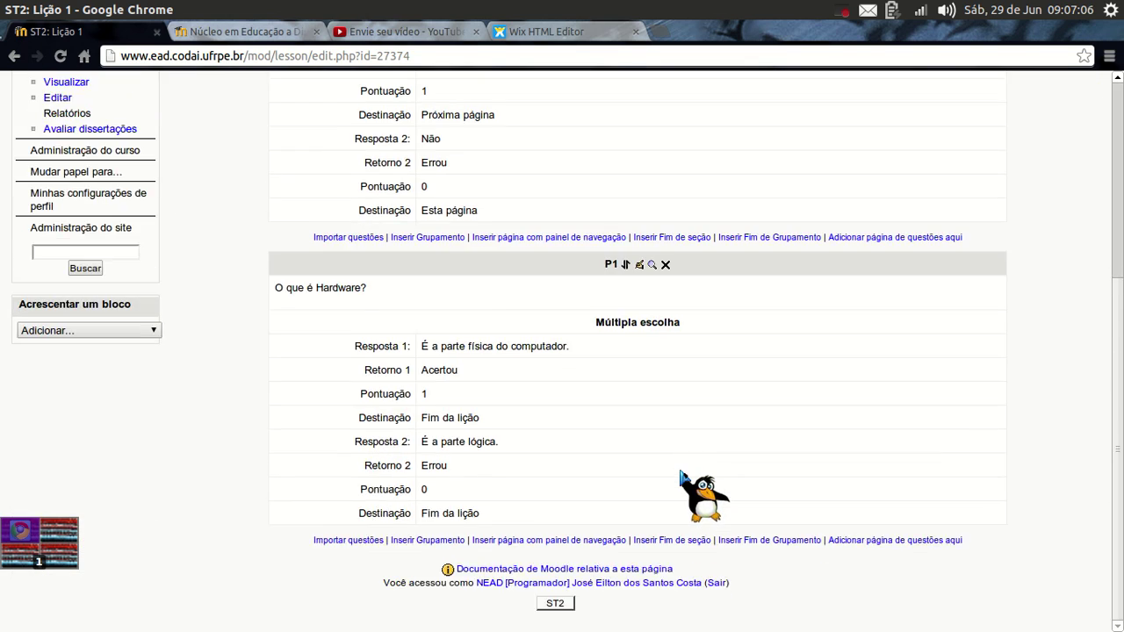
# Edit the settings of "Lição 1", set "Número máximo de respostas/seções" to 5, then save and display the lesson.
pyautogui.scroll(7, 702, 479)
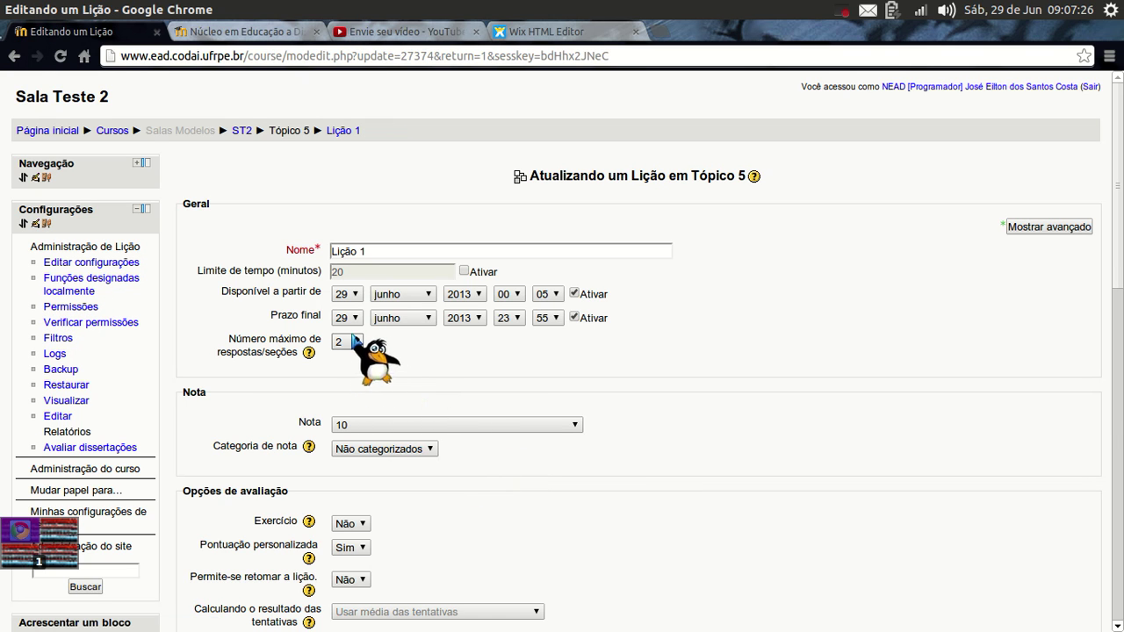
pyautogui.click(354, 342)
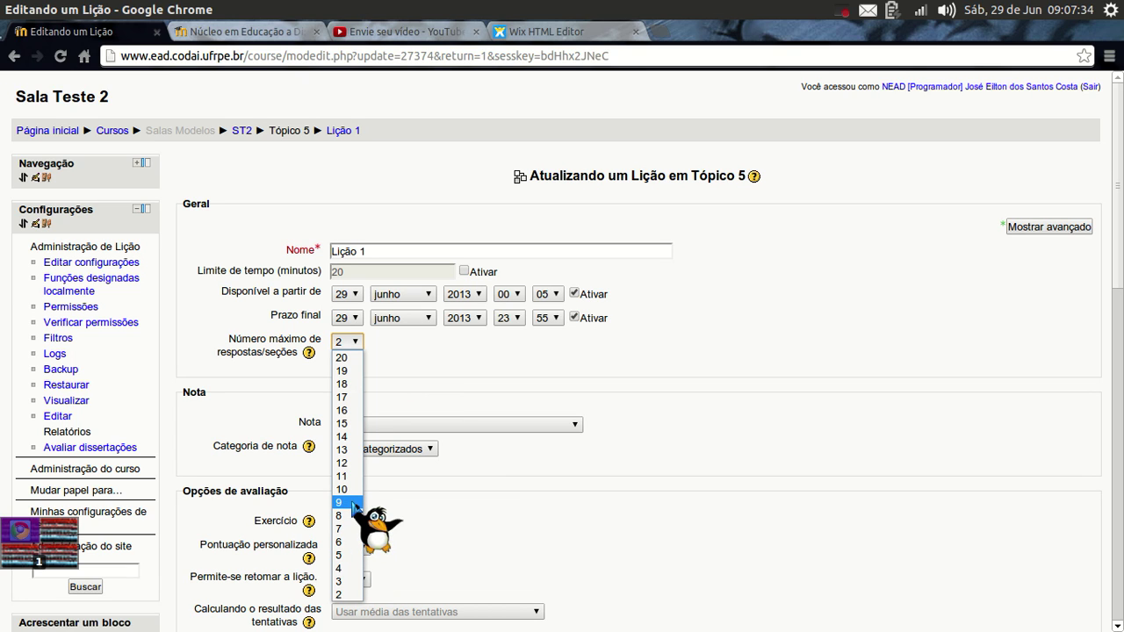
pyautogui.click(350, 557)
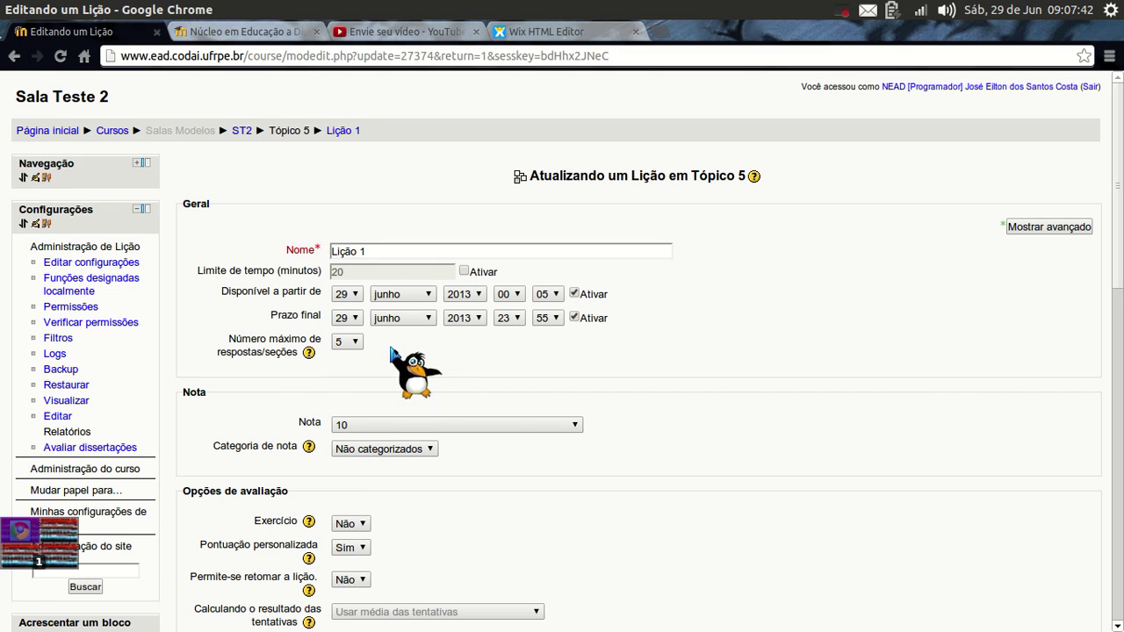
pyautogui.scroll(-15, 676, 410)
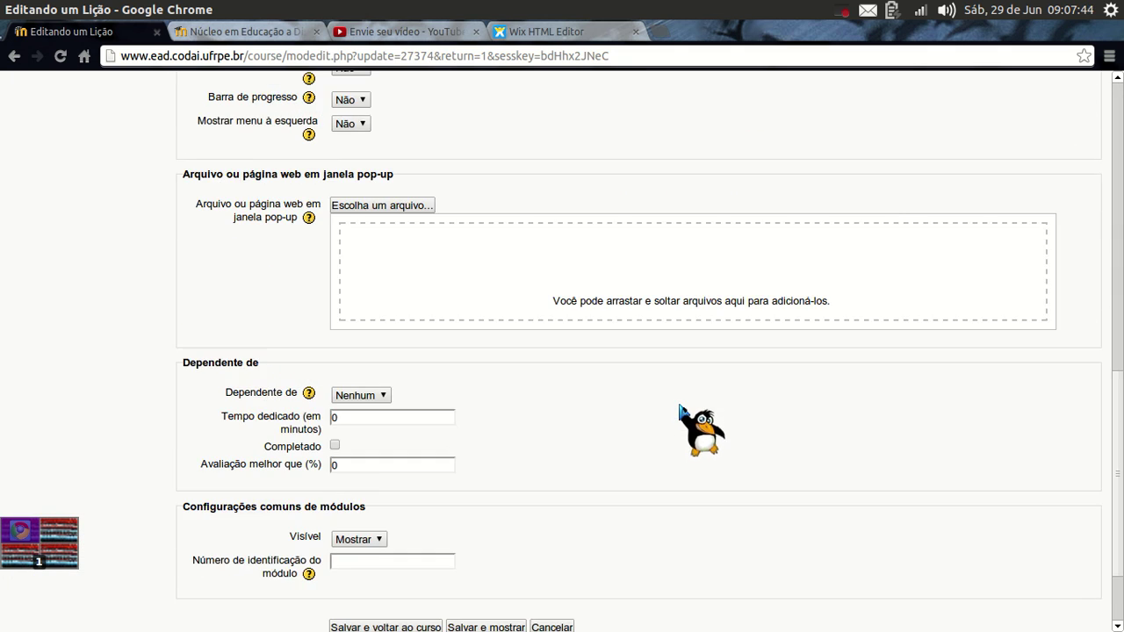
pyautogui.click(492, 508)
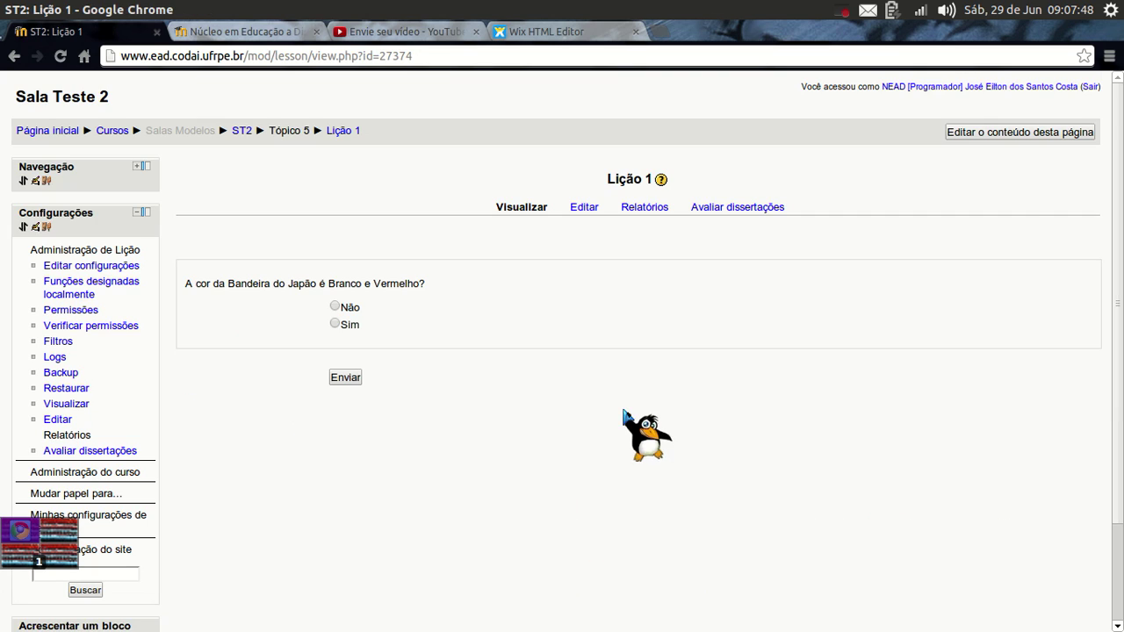
# Start a new "Múltipla escolha" question page, examine its answer sections from Resposta 1 to Resposta 5 and return to the lesson without saving.
pyautogui.click(584, 211)
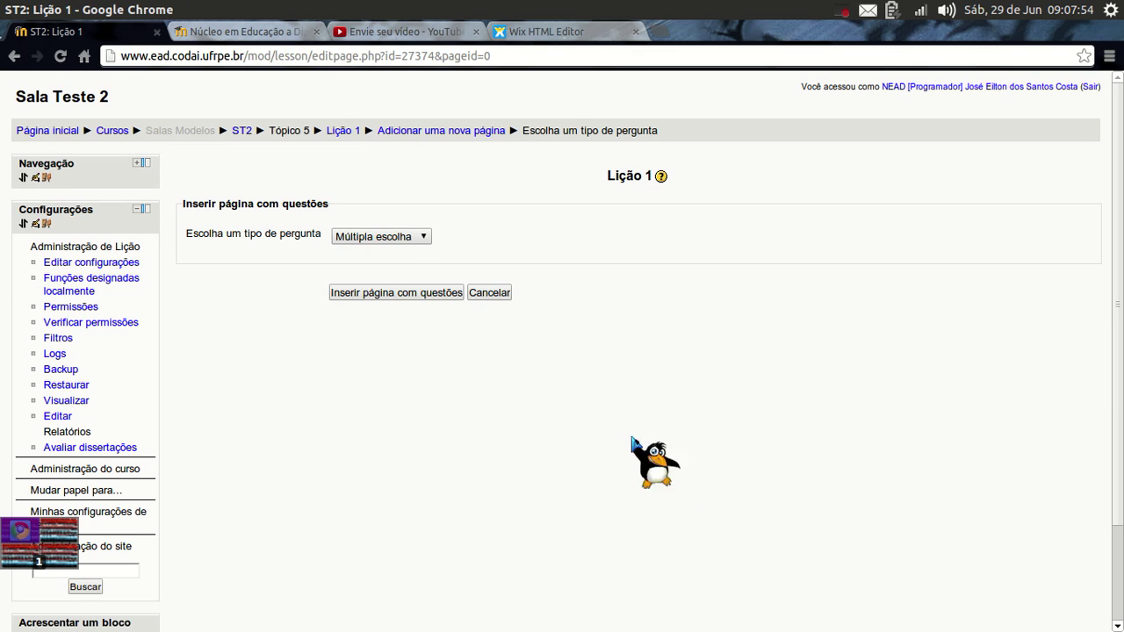
pyautogui.click(413, 294)
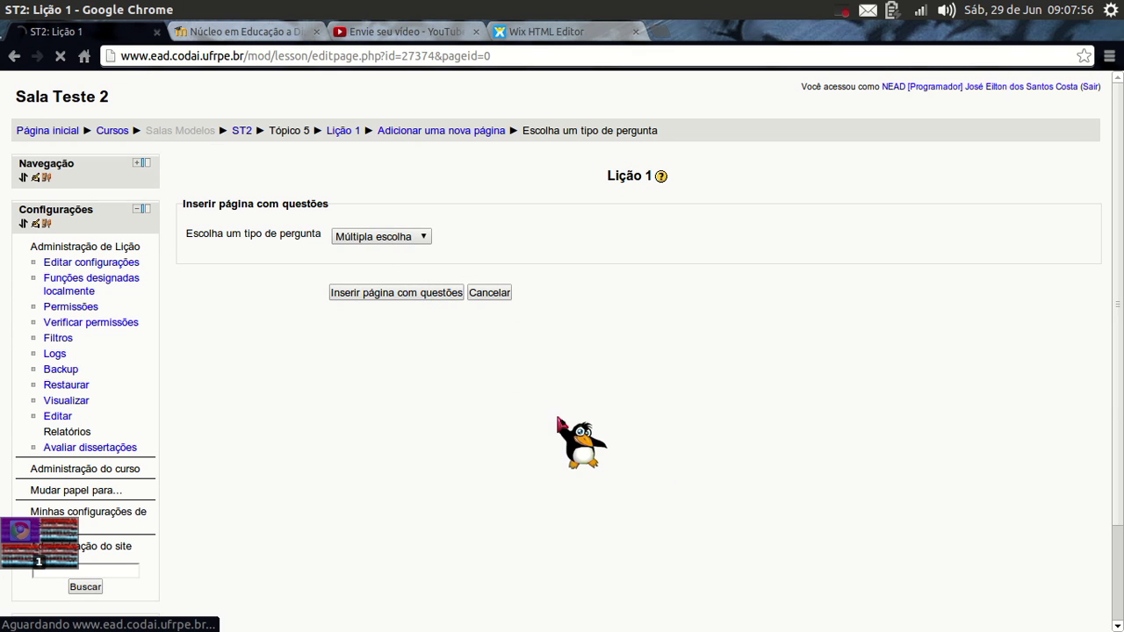
pyautogui.scroll(-6, 409, 467)
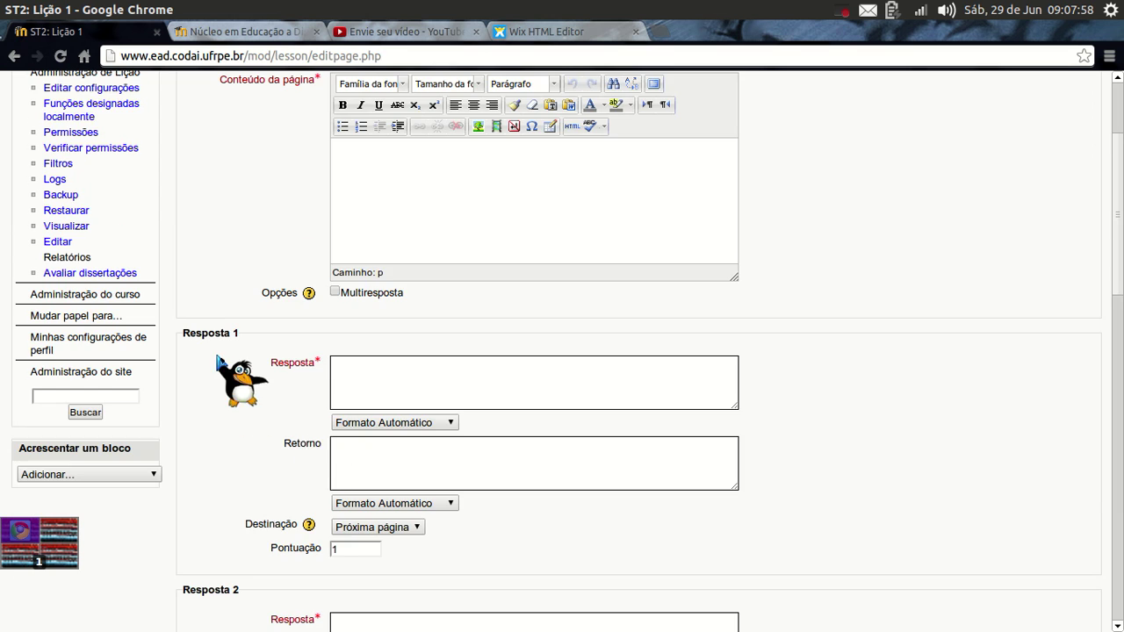
pyautogui.scroll(-15, 211, 439)
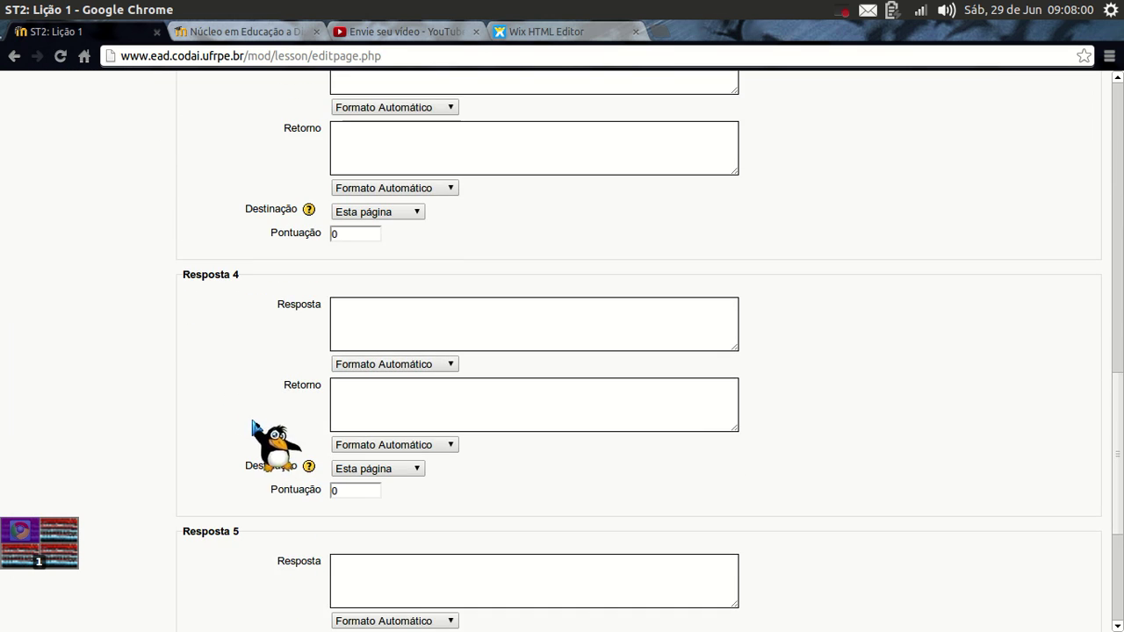
pyautogui.scroll(-3, 230, 316)
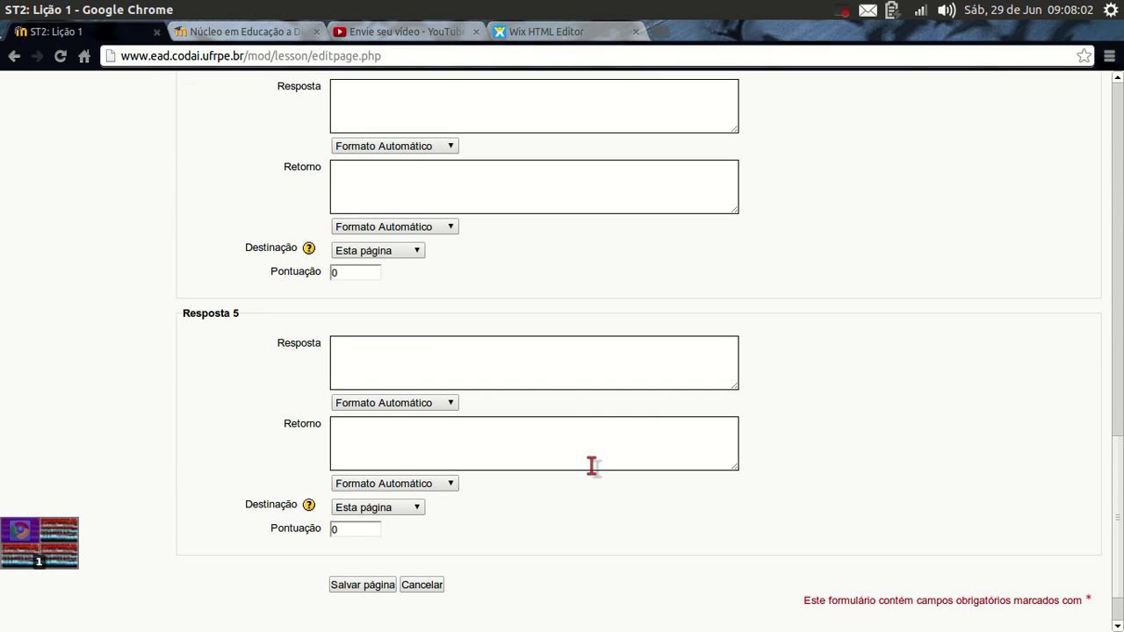
pyautogui.scroll(-2, 590, 465)
pyautogui.scroll(20, 592, 471)
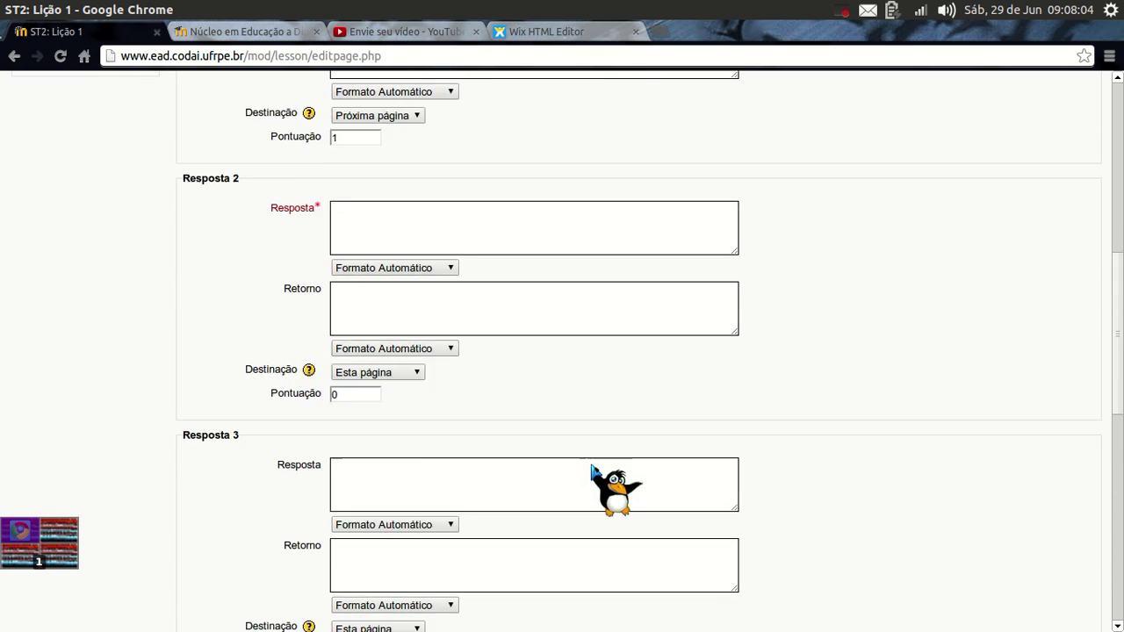
pyautogui.scroll(3, 590, 471)
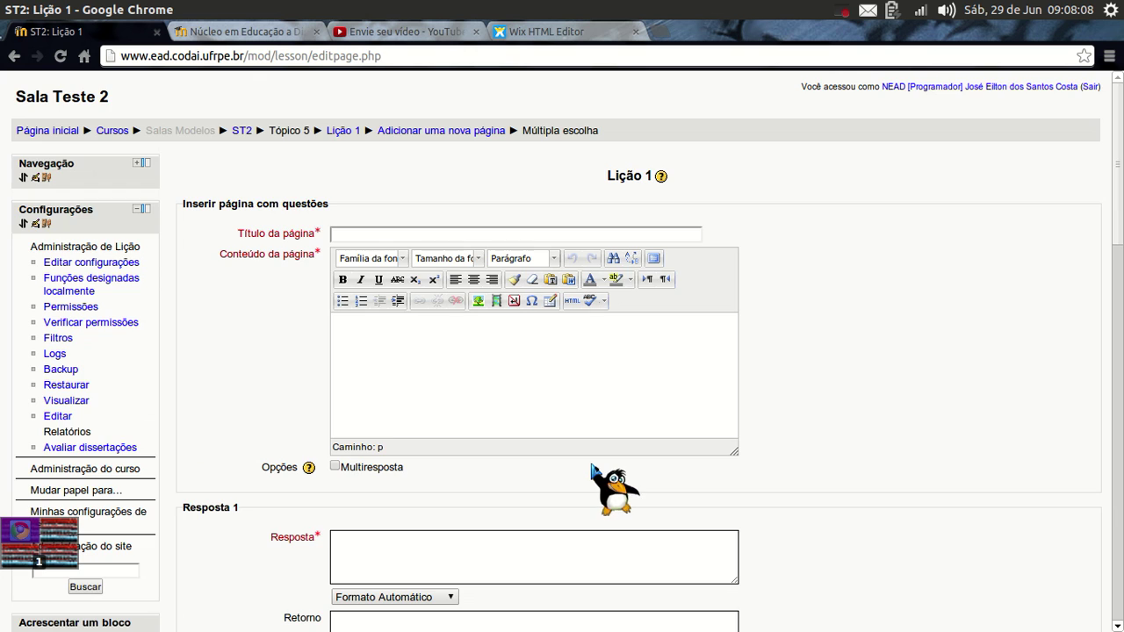
pyautogui.scroll(-11, 592, 470)
pyautogui.scroll(-3, 591, 463)
pyautogui.scroll(4, 592, 464)
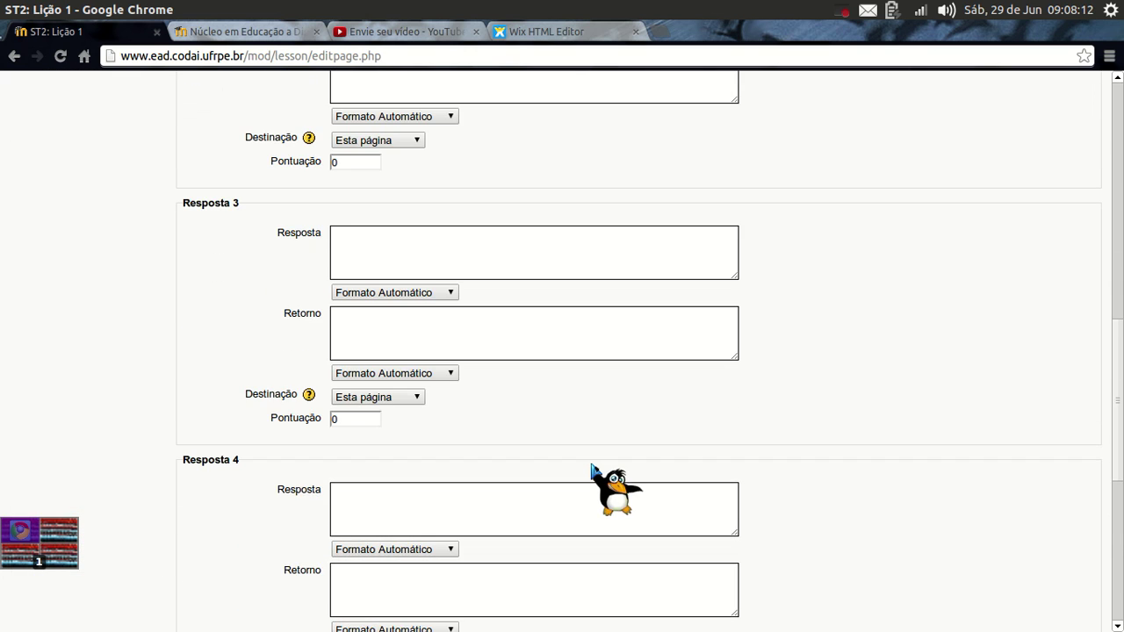
pyautogui.scroll(-5, 592, 470)
pyautogui.scroll(15, 597, 474)
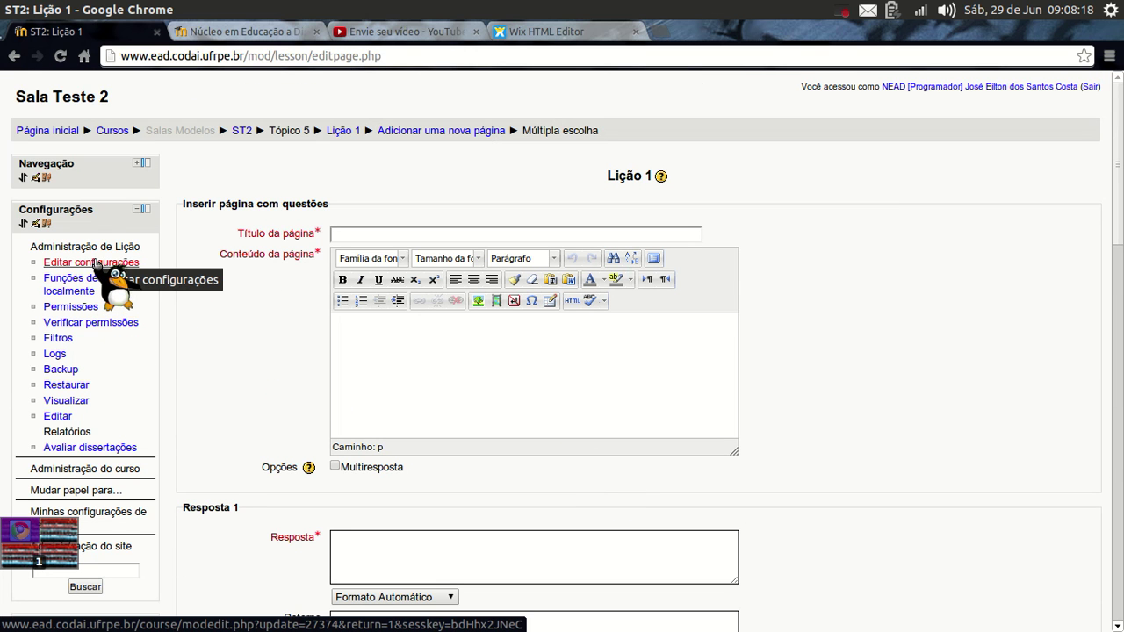
pyautogui.click(343, 130)
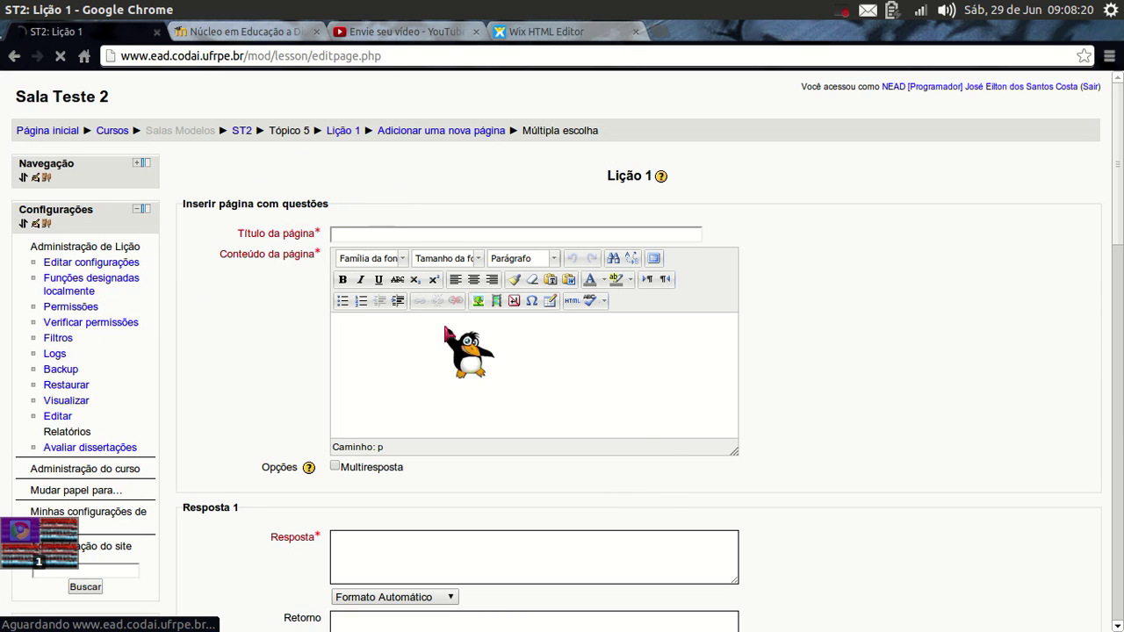